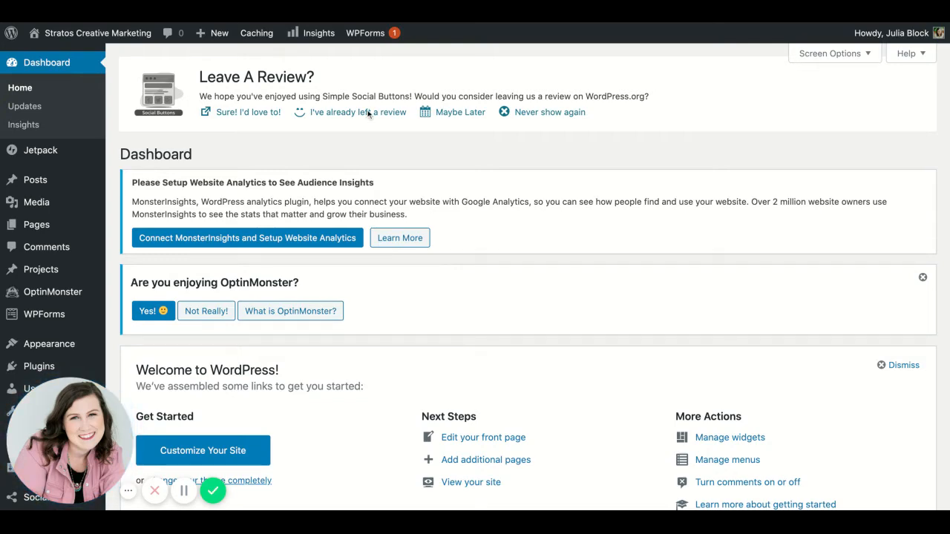
Step: Add a new page to the site and title it "Test page"
mouse_move(40, 294)
scroll(40, 293, "down", 1)
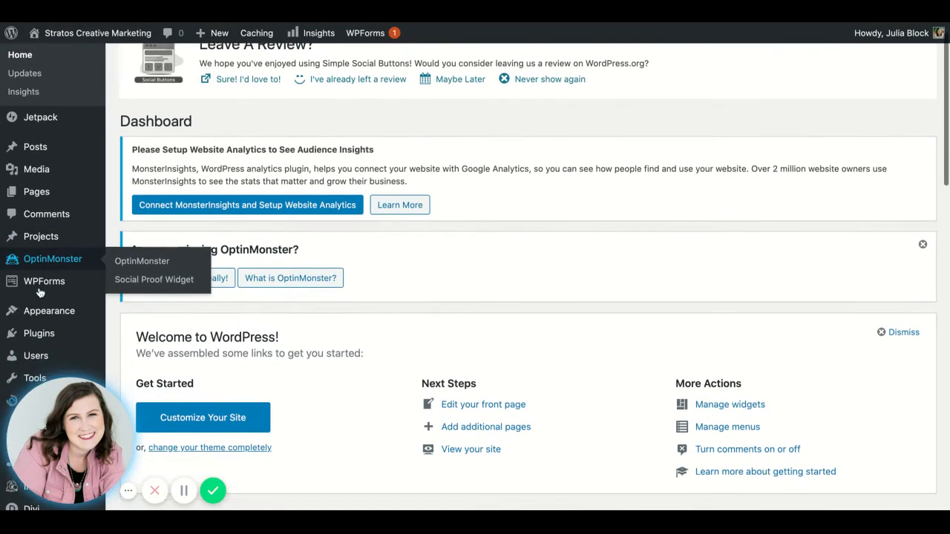
mouse_move(64, 179)
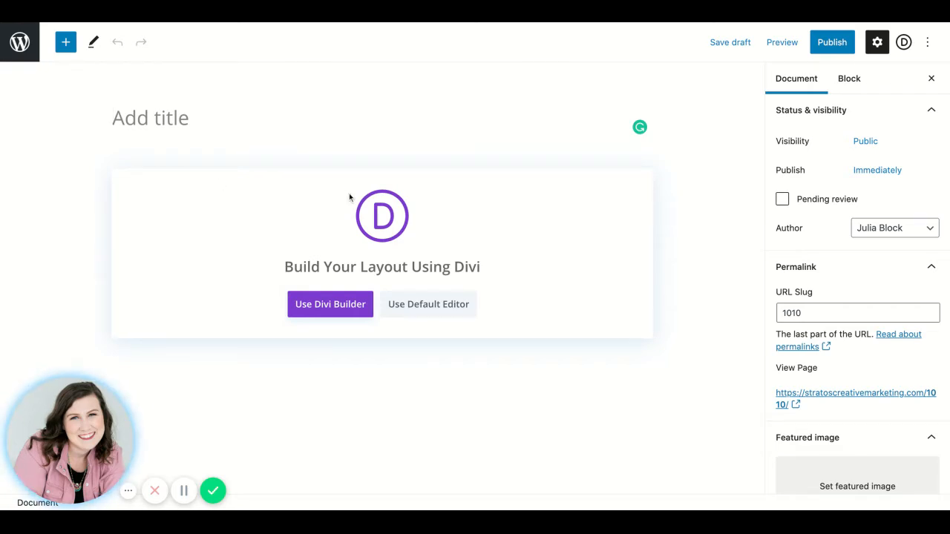
type("Test")
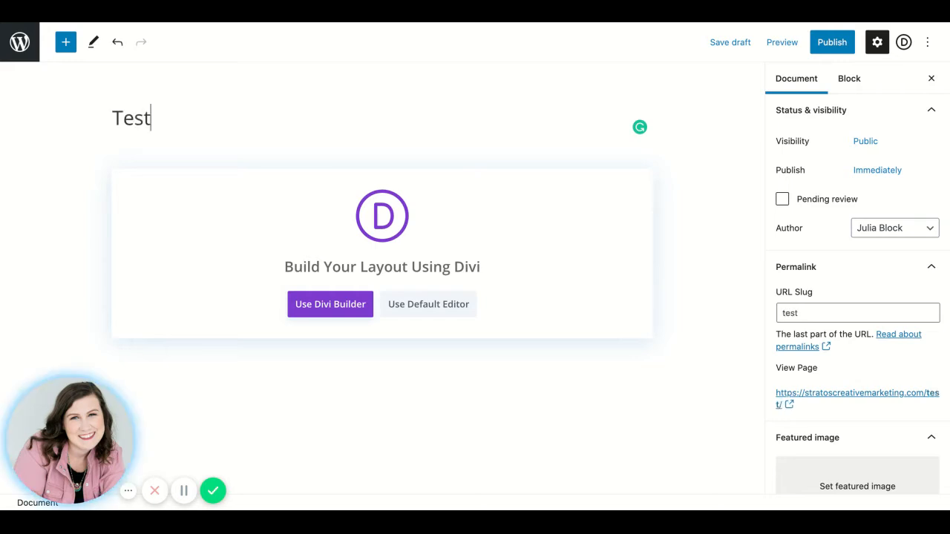
type(" page")
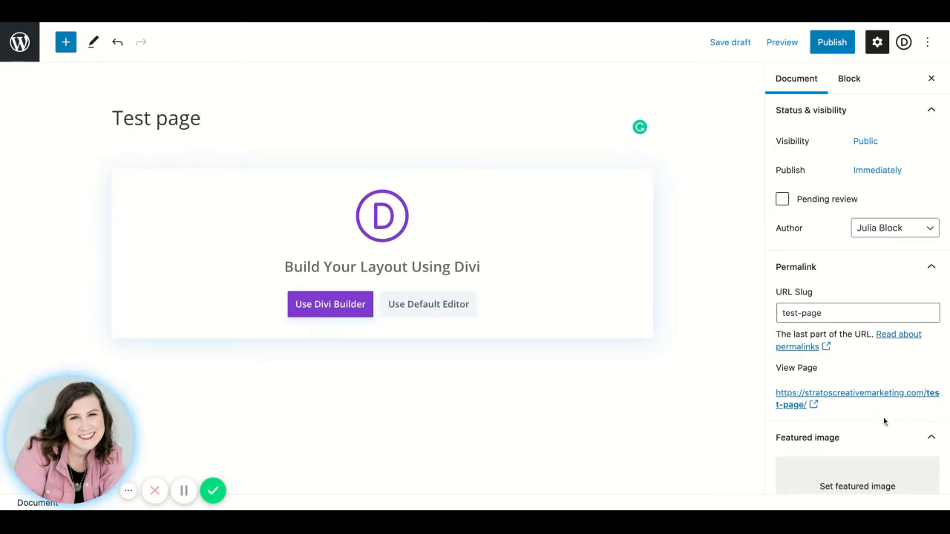
Step: Start building the page from scratch in the Divi Builder and insert a single-column row
left_click(345, 316)
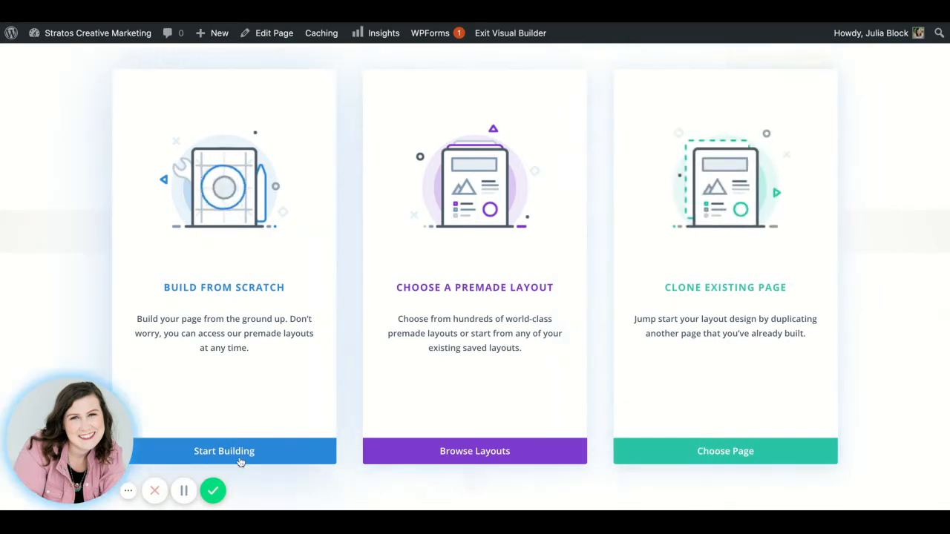
left_click(239, 456)
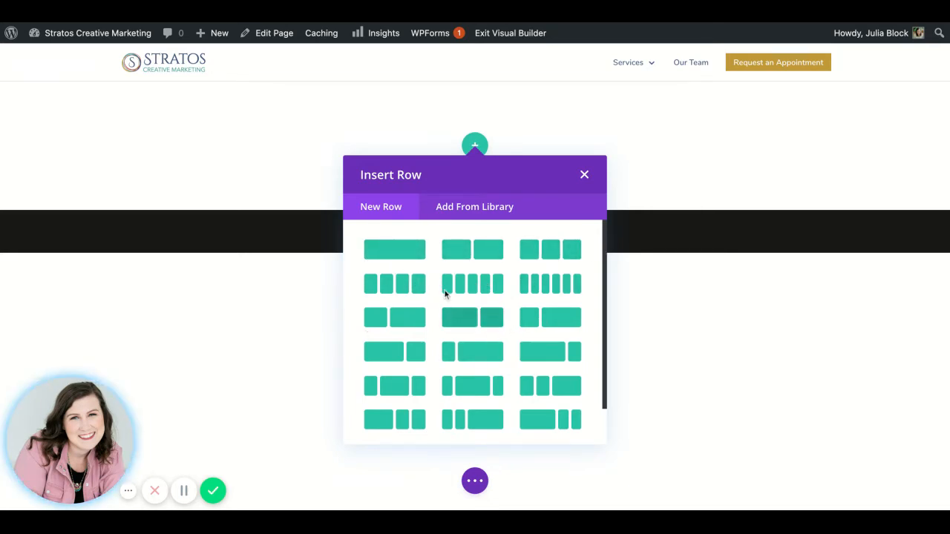
scroll(511, 408, "down", 2)
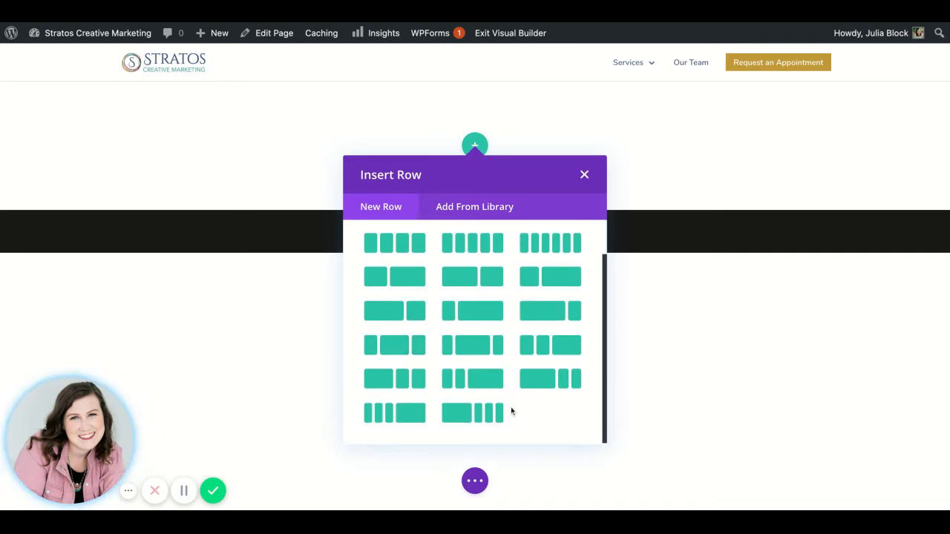
scroll(511, 407, "up", 2)
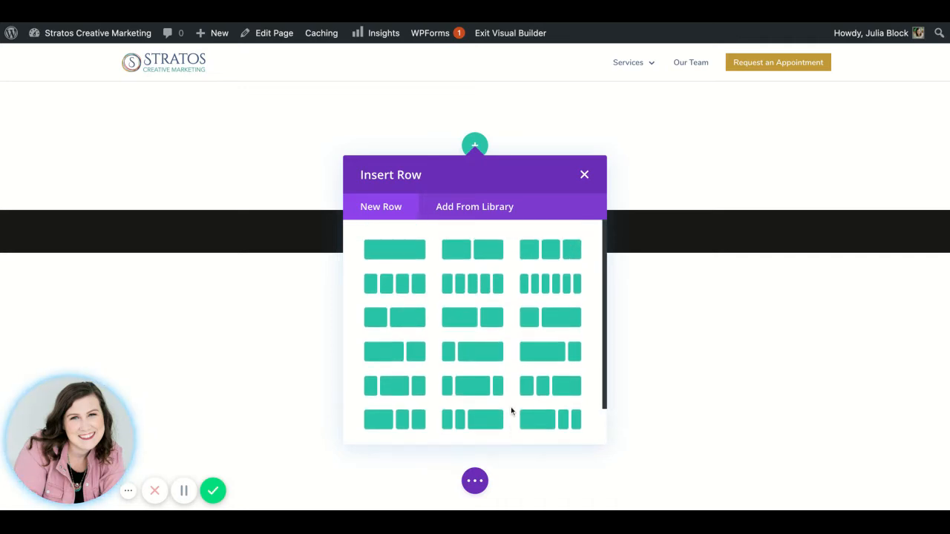
left_click(412, 256)
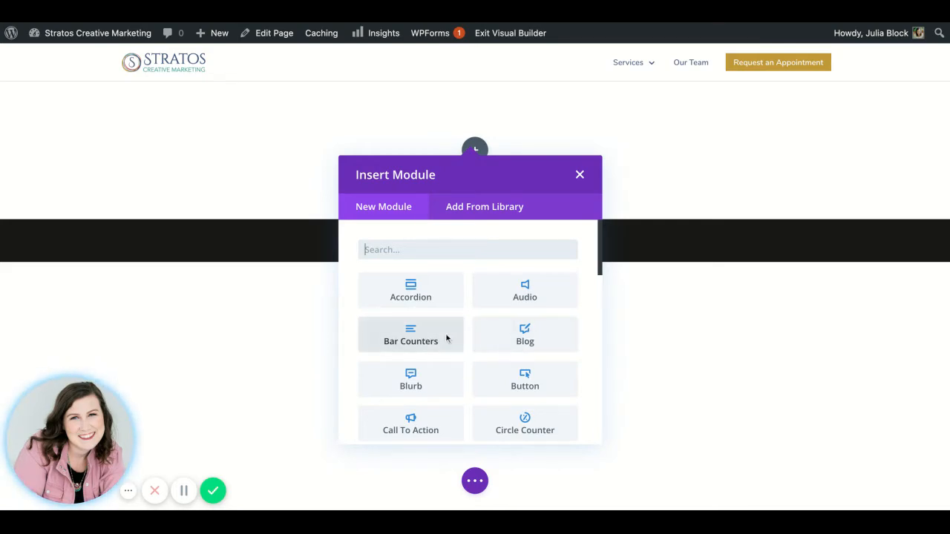
Step: Look through the whole list of modules that can be inserted into the row, from Accordion to Video Slider
scroll(446, 338, "down", 4)
scroll(446, 339, "down", 3)
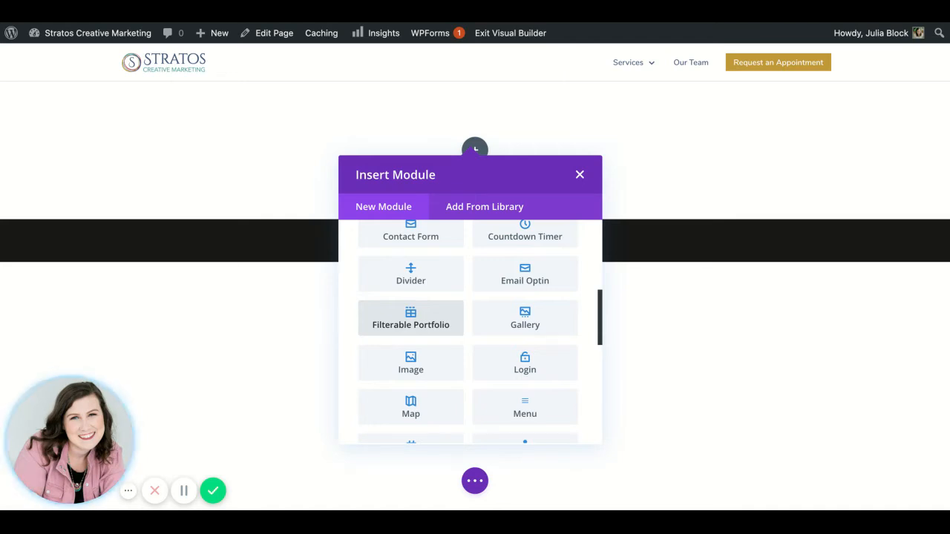
scroll(410, 319, "up", 5)
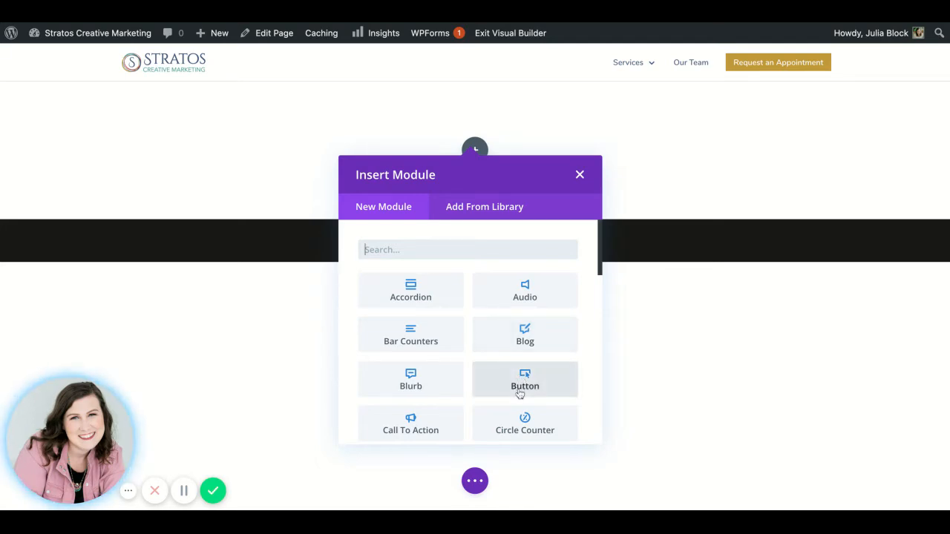
scroll(519, 394, "down", 3)
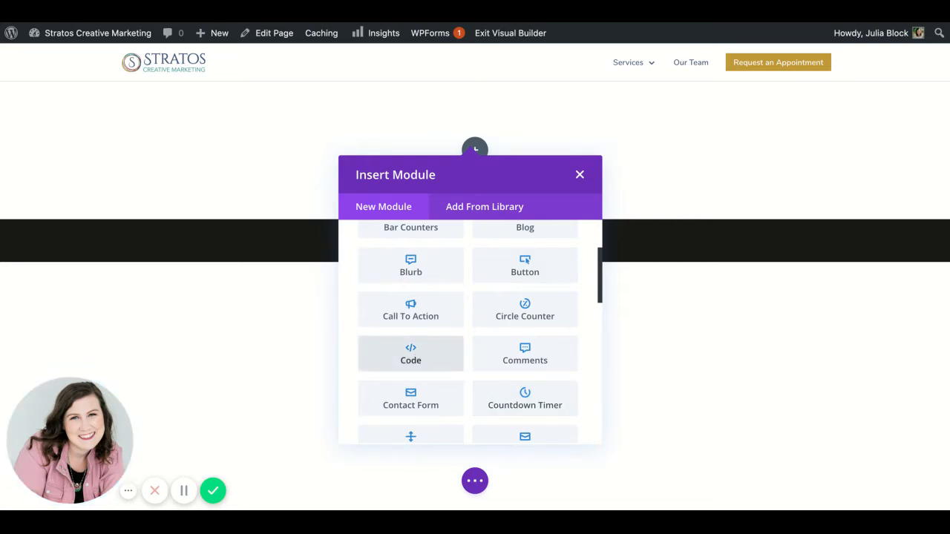
scroll(411, 353, "down", 1)
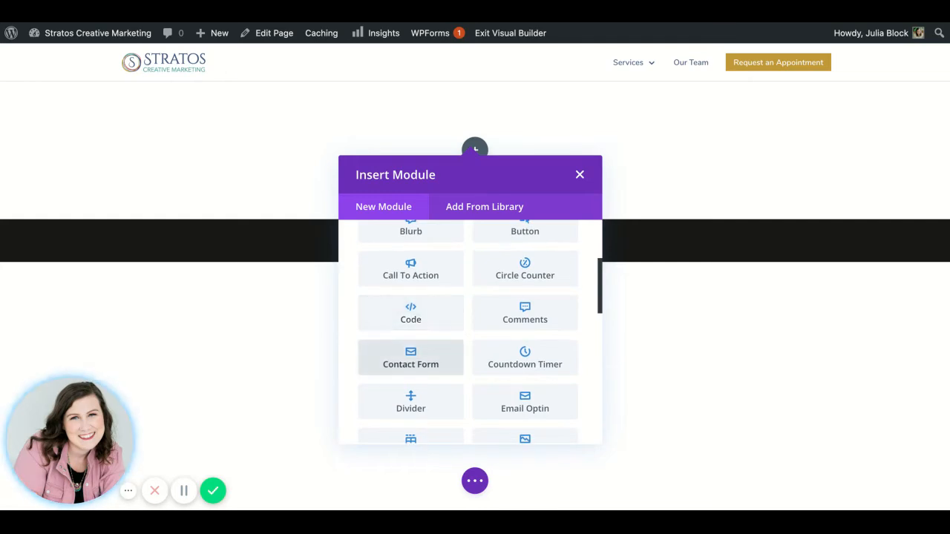
scroll(411, 354, "down", 2)
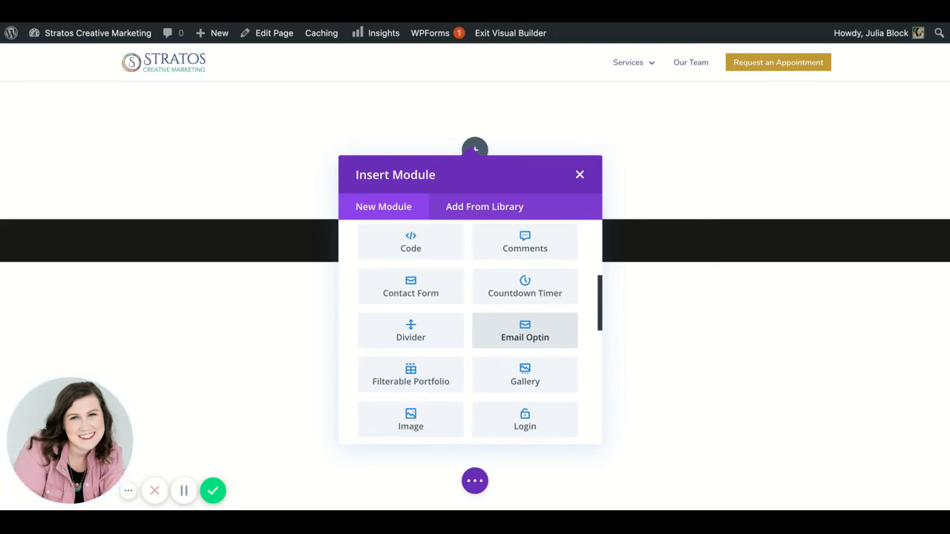
scroll(470, 333, "down", 1)
scroll(524, 312, "down", 4)
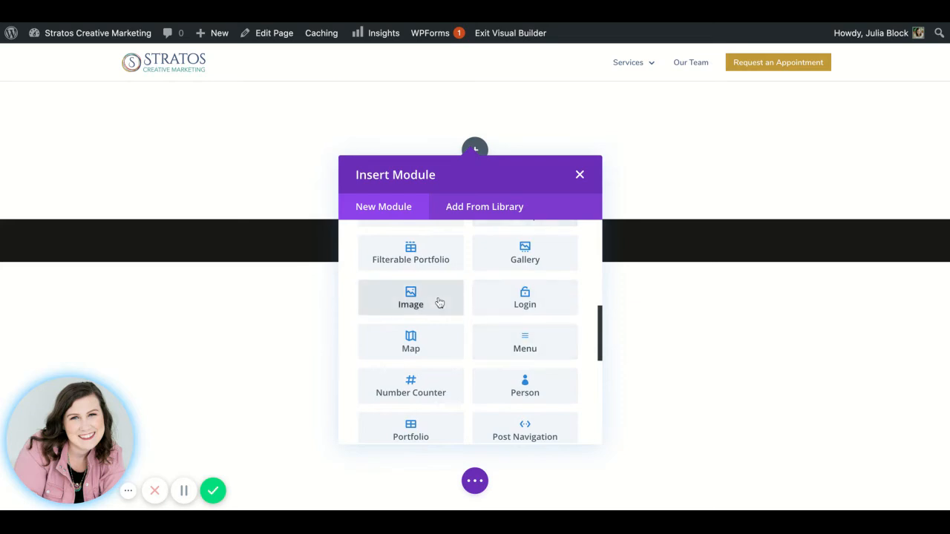
scroll(503, 366, "down", 5)
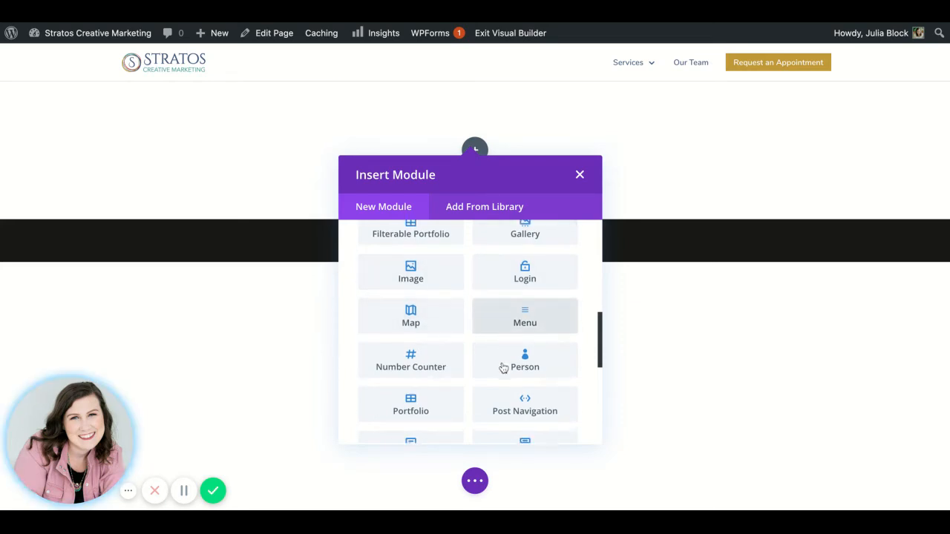
scroll(503, 368, "down", 6)
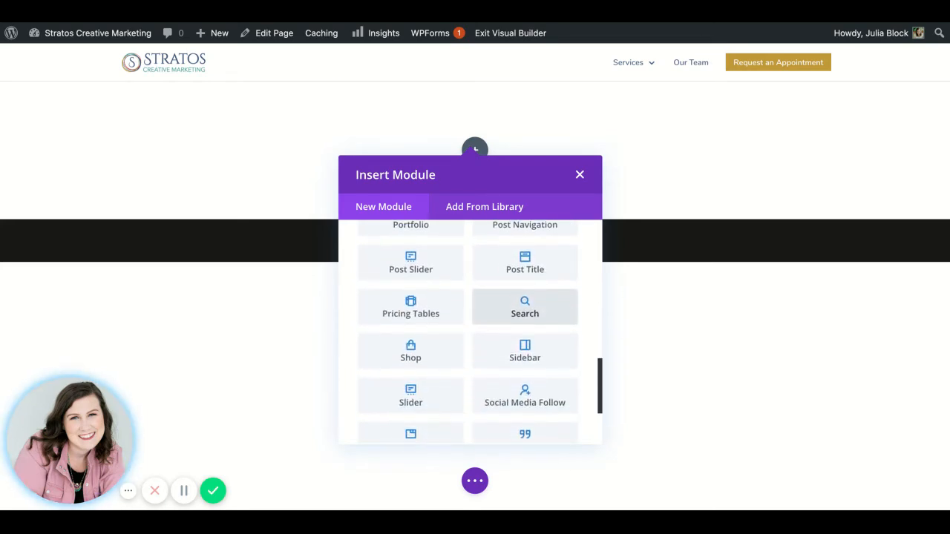
scroll(525, 263, "down", 3)
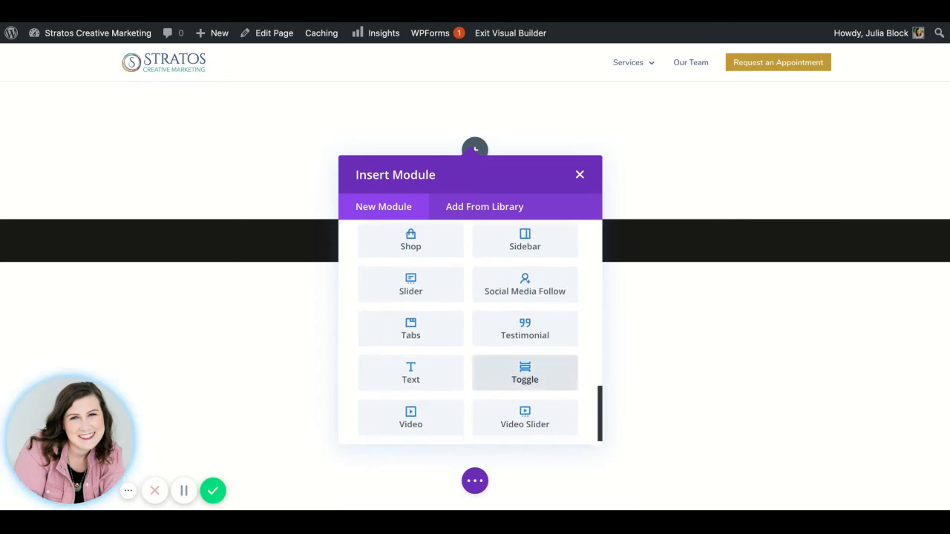
scroll(524, 371, "down", 1)
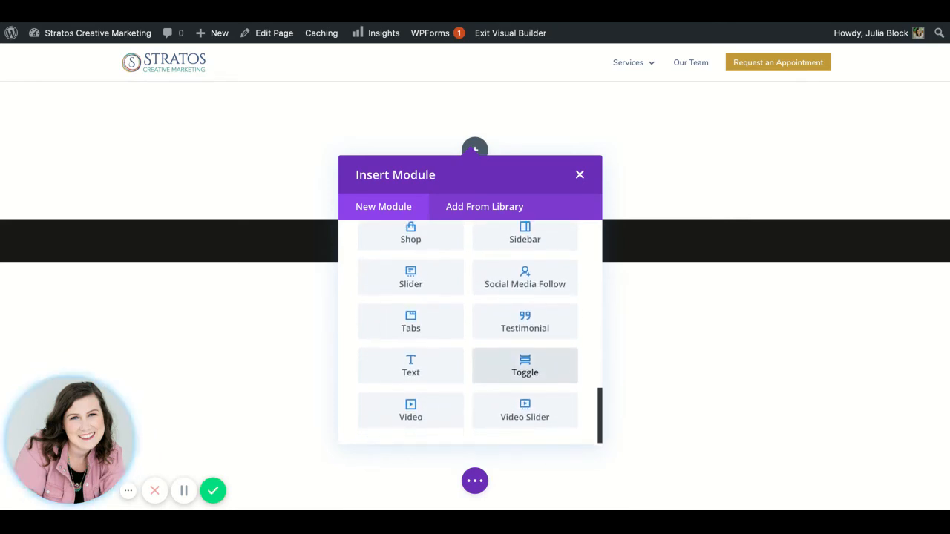
scroll(525, 367, "up", 20)
scroll(525, 368, "down", 6)
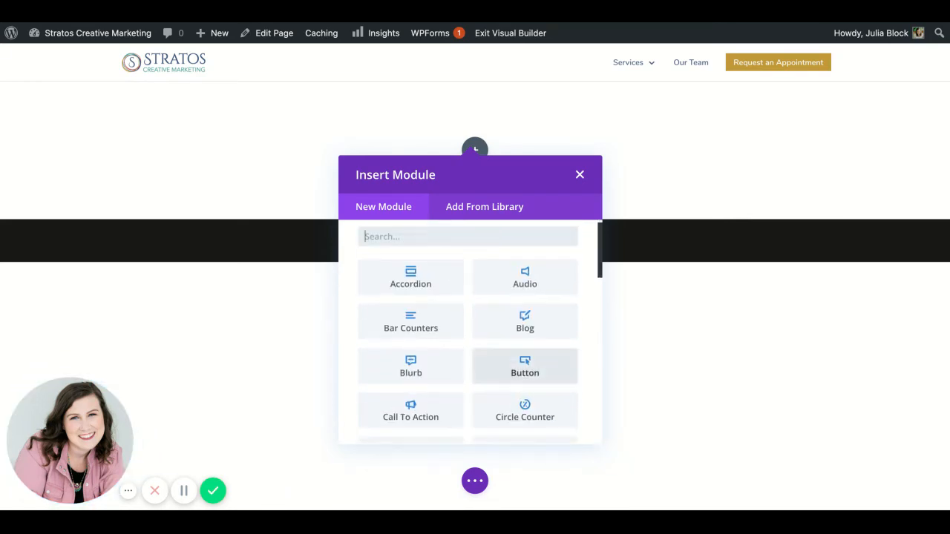
Step: Insert a Text module into the row and switch its body to the visual editor
scroll(512, 319, "down", 15)
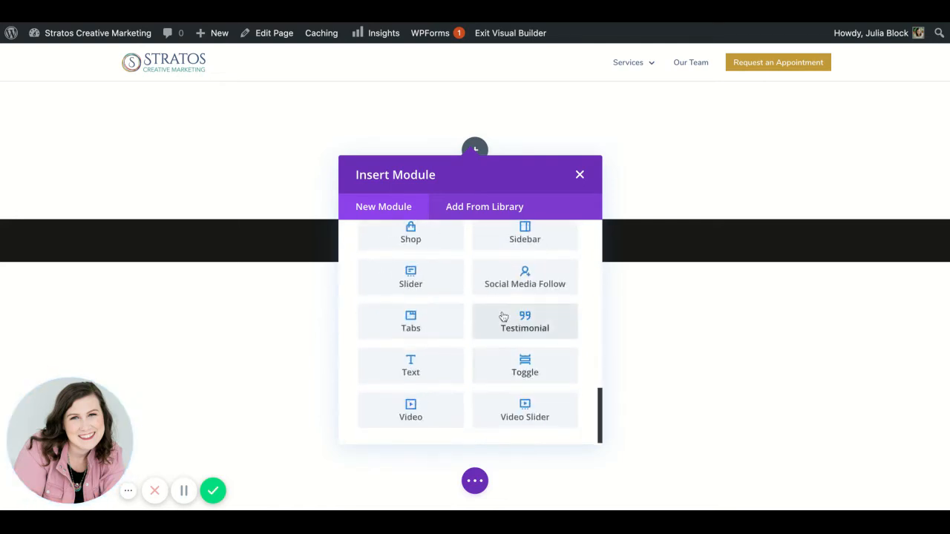
left_click(416, 382)
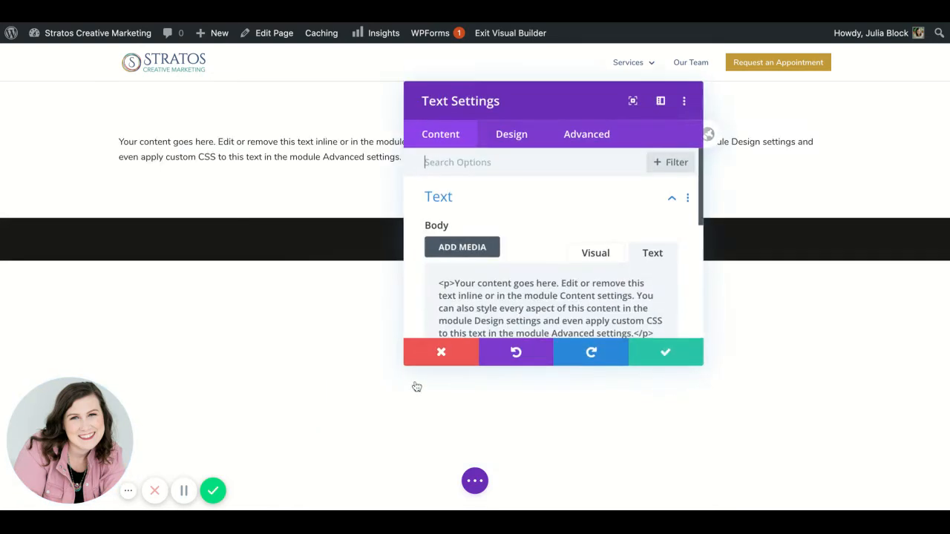
left_click(593, 253)
Step: Replace the module's placeholder body with "This a test and this where we're putting text."
scroll(596, 263, "down", 2)
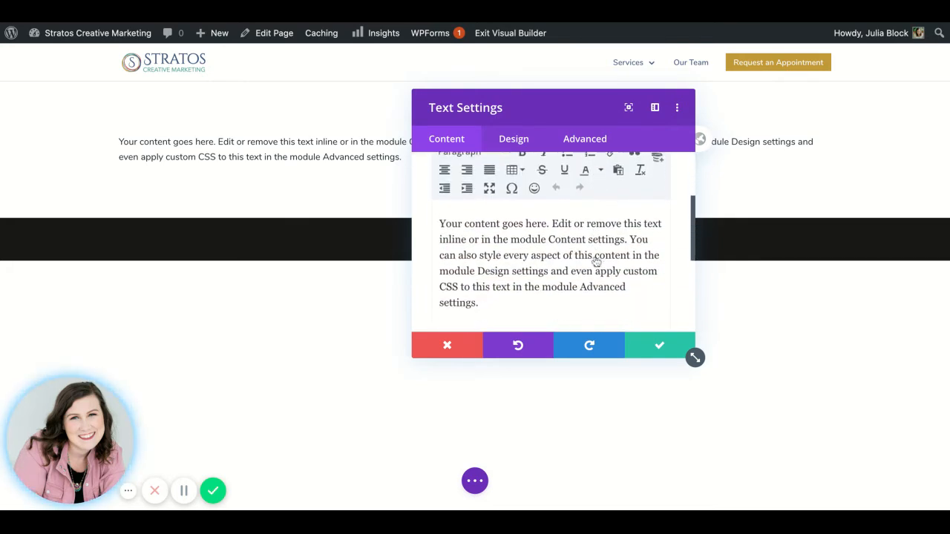
scroll(596, 262, "down", 1)
key("ctrl+a")
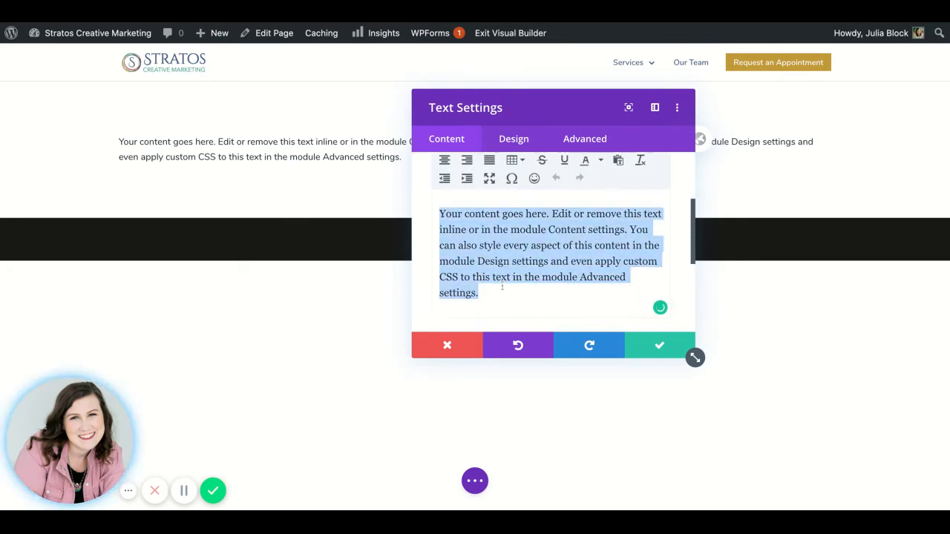
type("This a ")
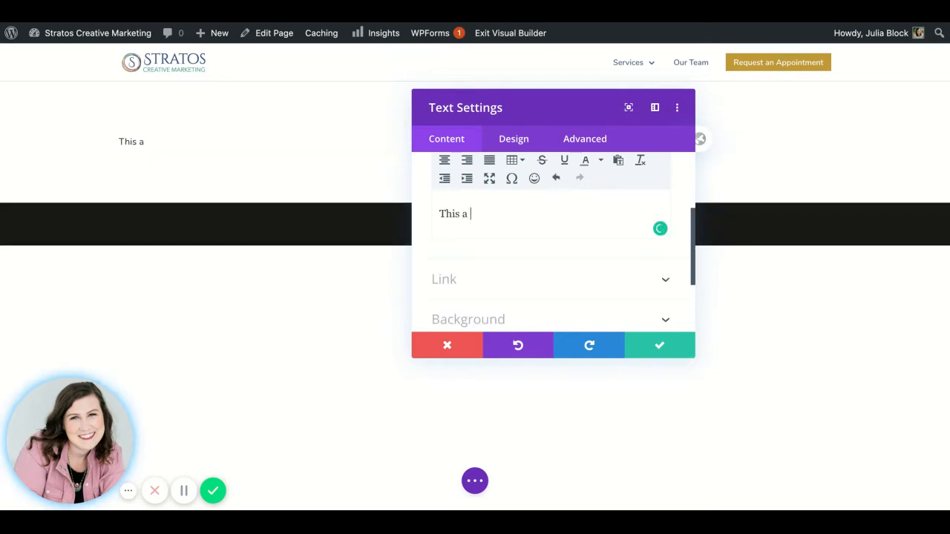
type("test and thi")
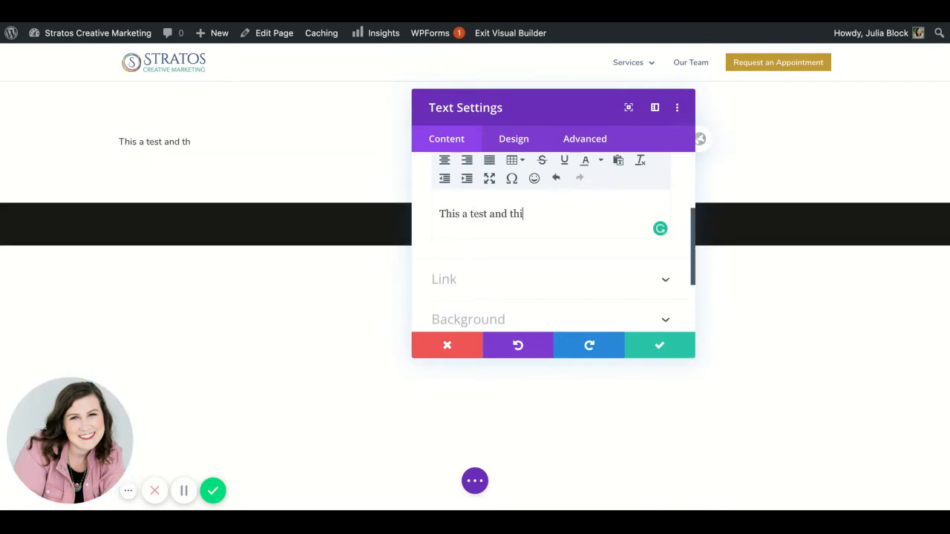
type("s where is")
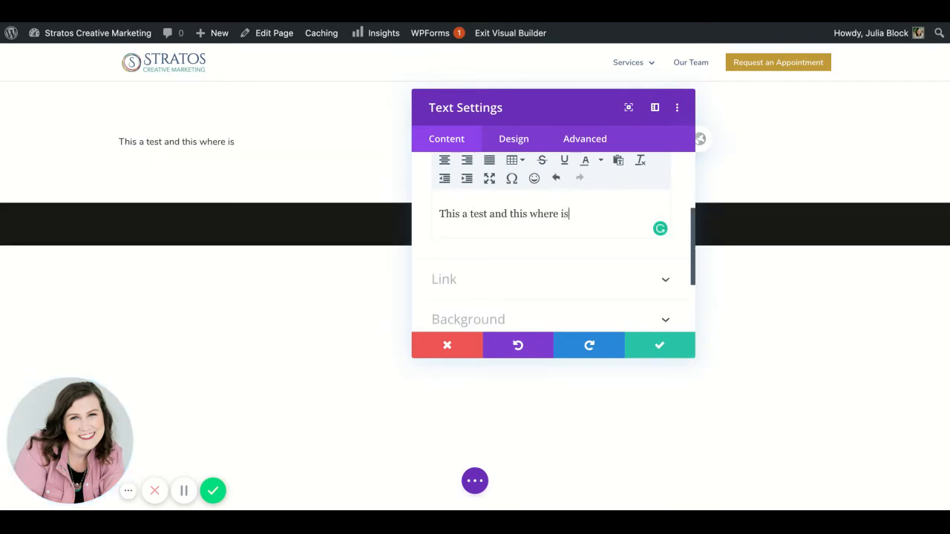
key("BackSpace")
key("BackSpace")
type("we're putting text.")
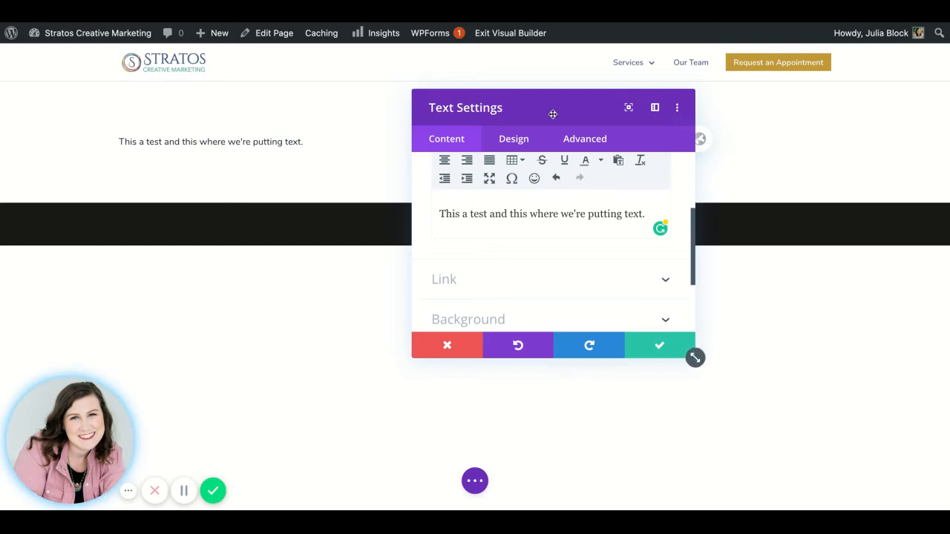
Step: Move the text settings window clear of the page content and centre-align the whole body text
mouse_move(551, 114)
left_mouse_down()
mouse_move(706, 190)
mouse_move(745, 255)
mouse_move(741, 229)
mouse_move(748, 233)
left_mouse_up()
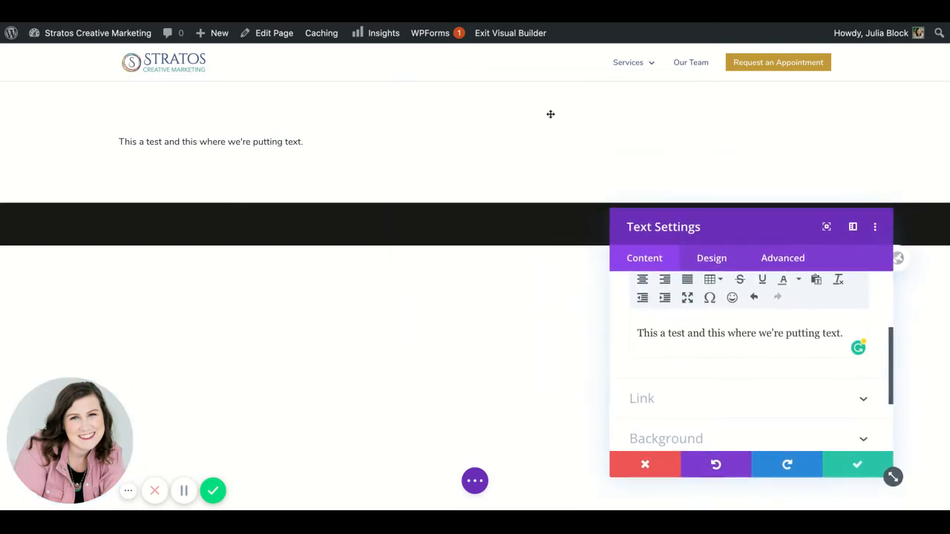
scroll(689, 334, "up", 1)
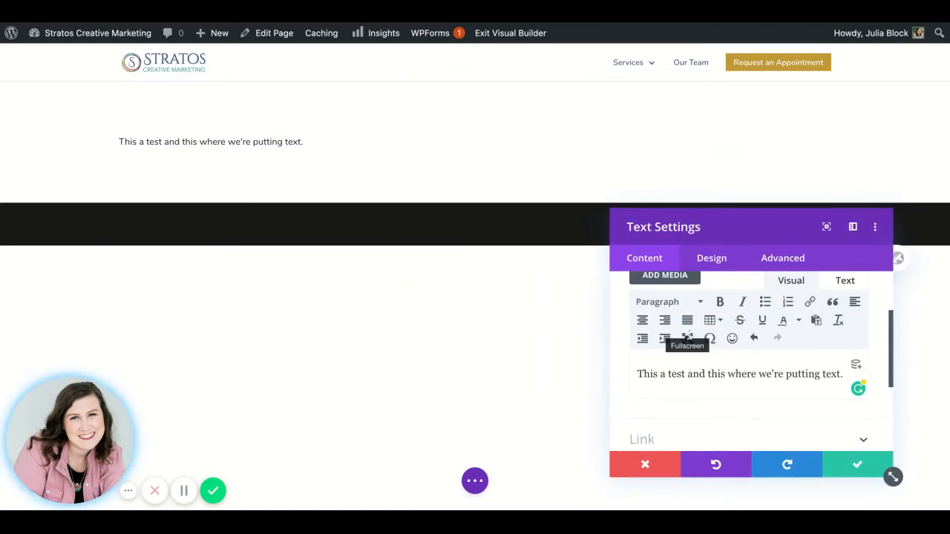
key("ctrl+a")
left_click(643, 320)
Step: Examine the Text module's Link and Background content settings by expanding each section
scroll(714, 316, "up", 2)
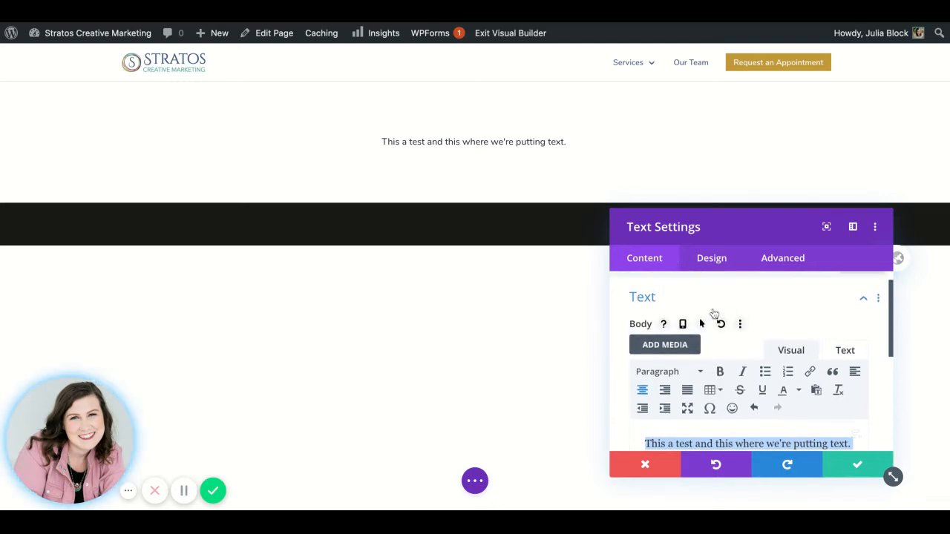
scroll(714, 316, "down", 2)
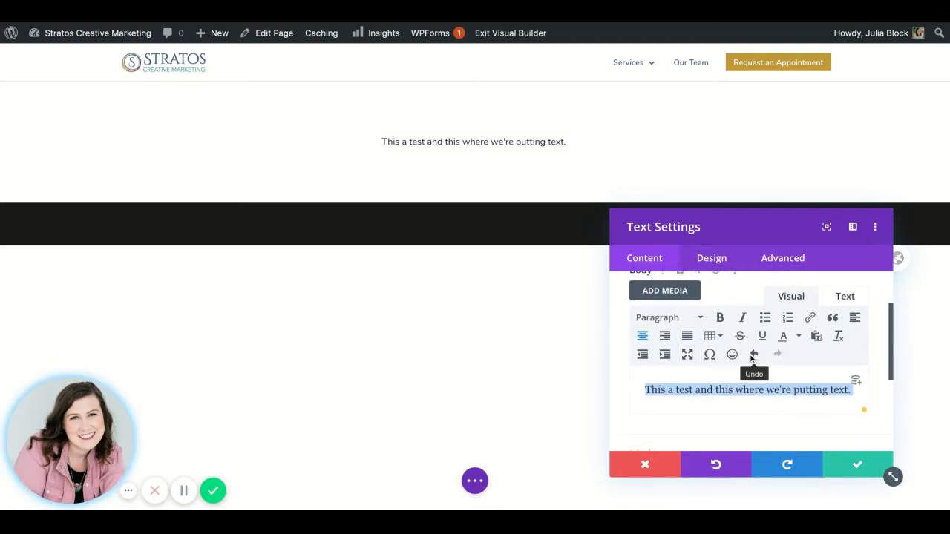
scroll(750, 360, "down", 4)
left_click(700, 295)
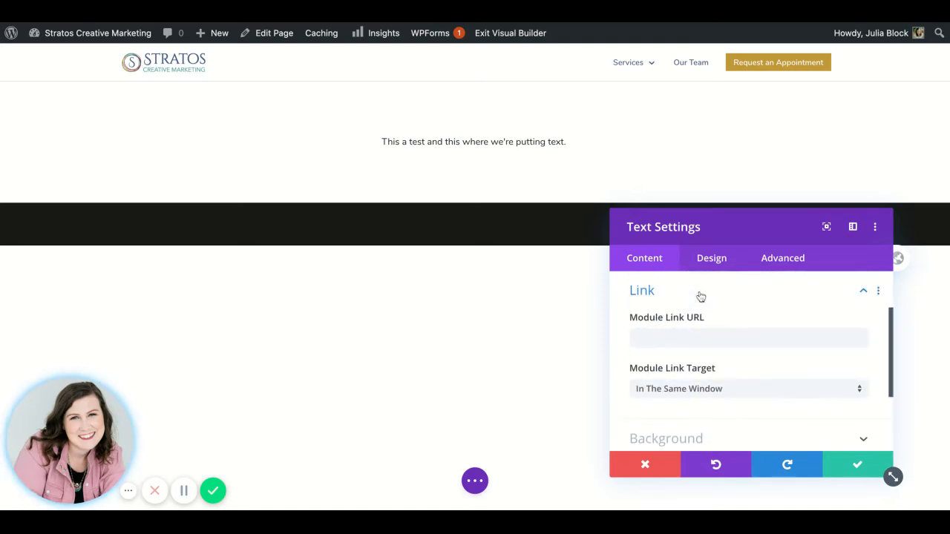
scroll(695, 342, "down", 3)
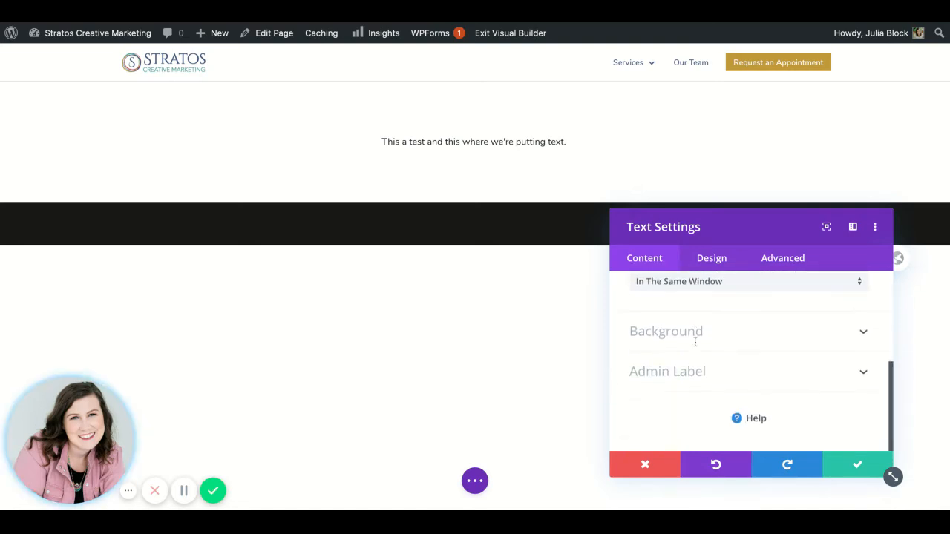
left_click(673, 345)
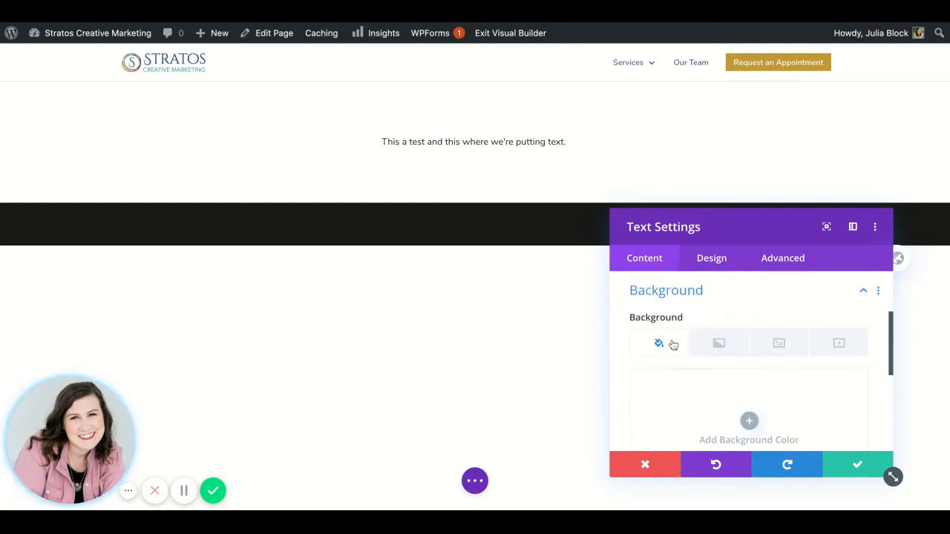
Step: Try a teal background color on the Text module and remove it again
scroll(763, 399, "down", 2)
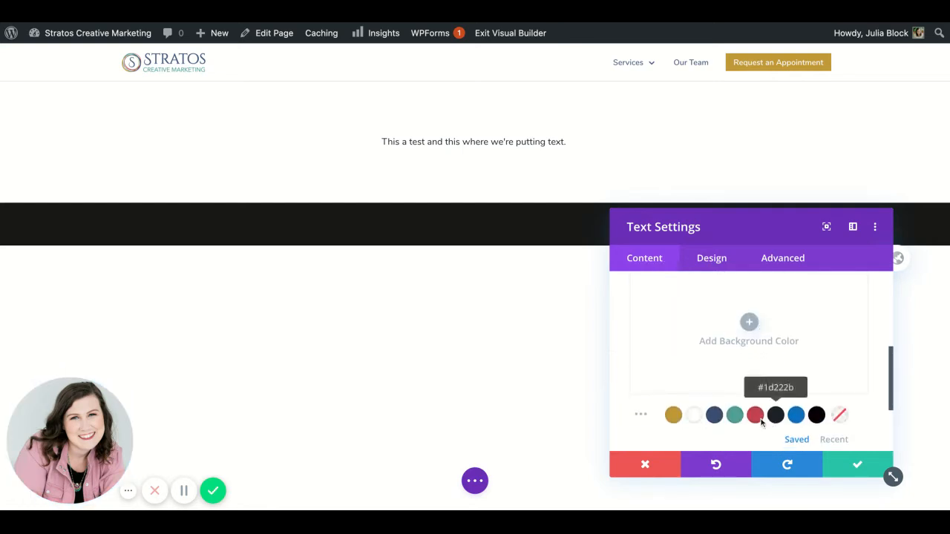
left_click(735, 416)
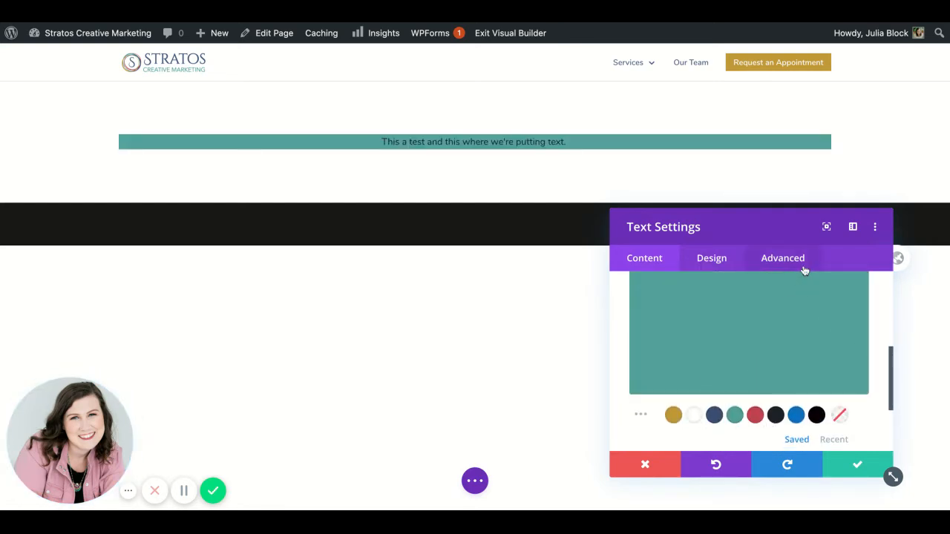
mouse_move(802, 279)
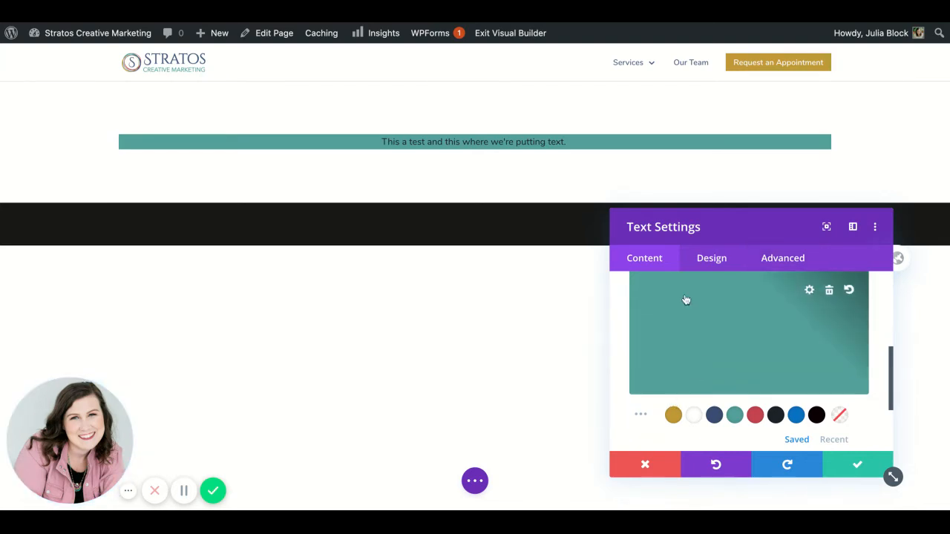
left_click(829, 286)
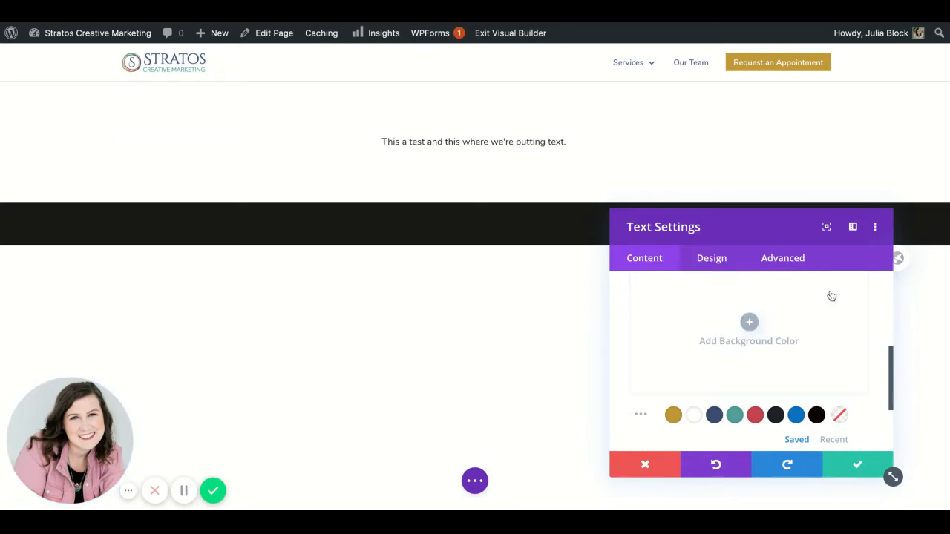
scroll(776, 335, "down", 3)
scroll(776, 335, "up", 10)
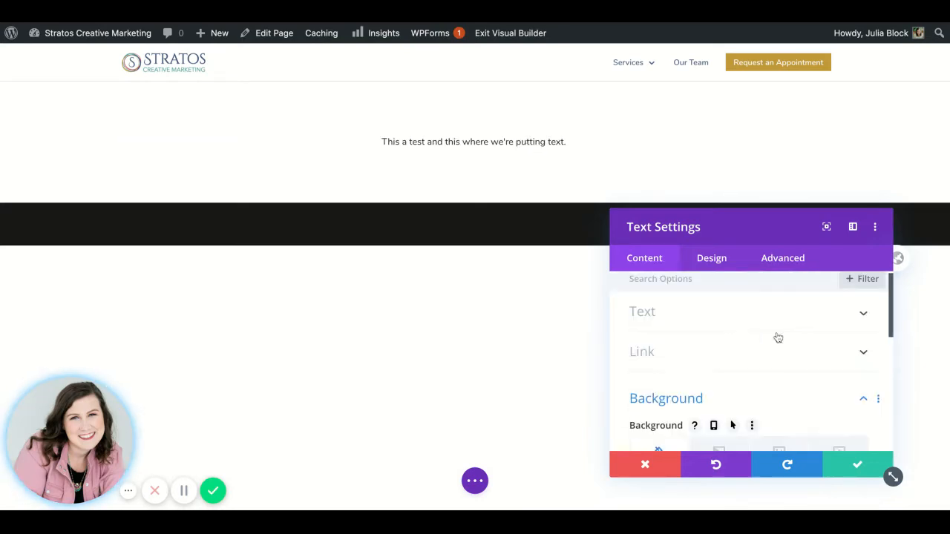
Step: Set the Text module's body font to Almendra in its design settings and review the remaining design options
left_click(712, 263)
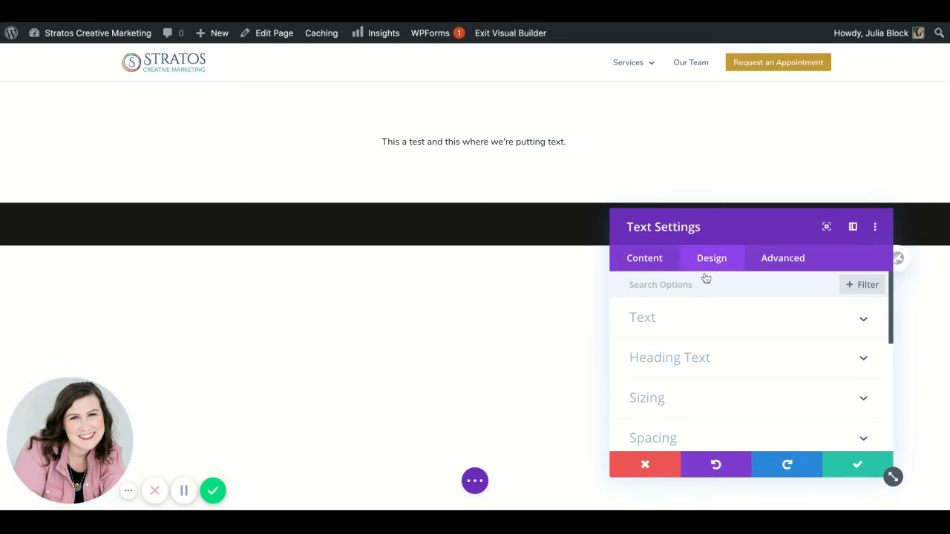
left_click(676, 330)
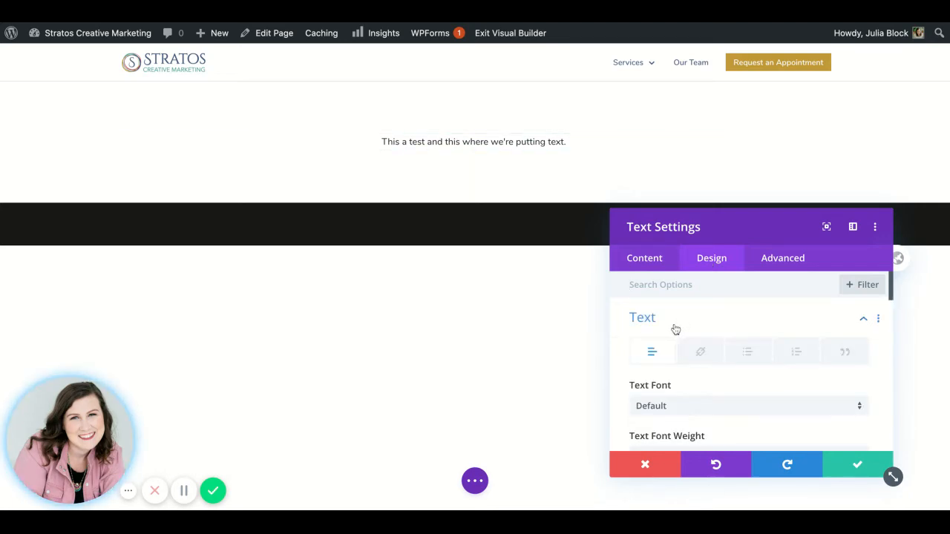
scroll(675, 329, "down", 2)
left_click(681, 335)
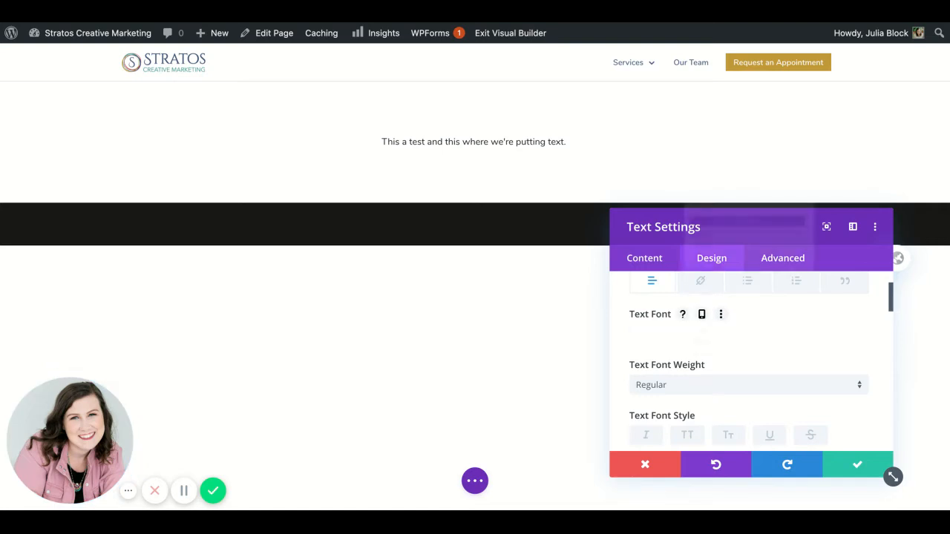
scroll(683, 353, "down", 7)
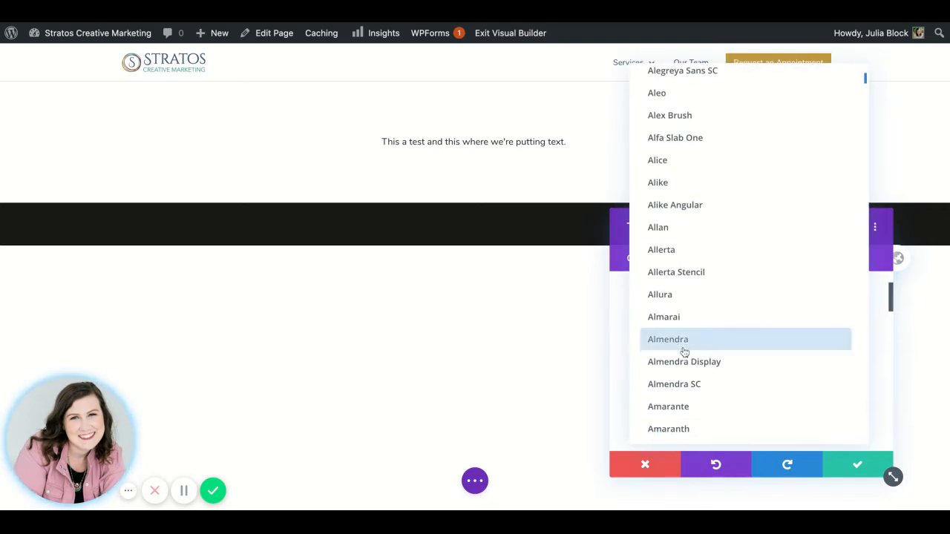
left_click(671, 340)
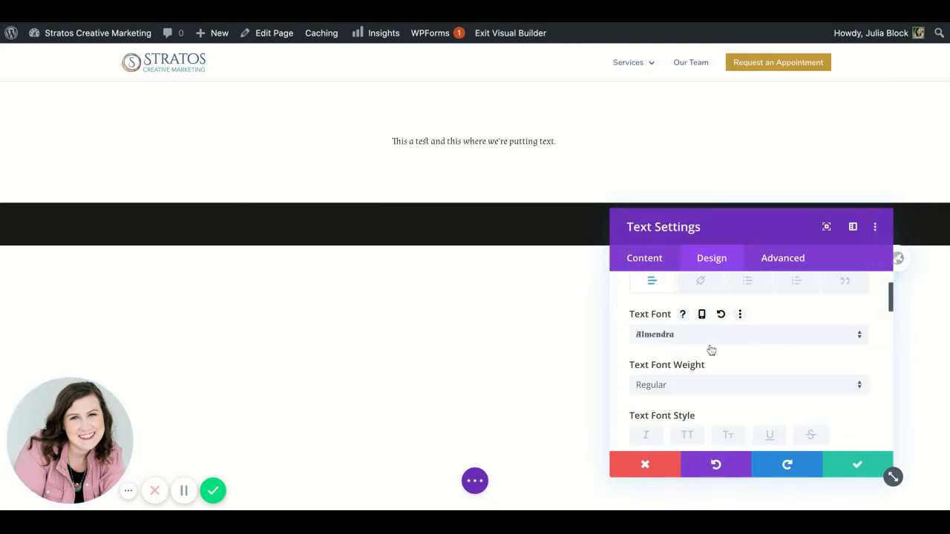
scroll(740, 392, "down", 5)
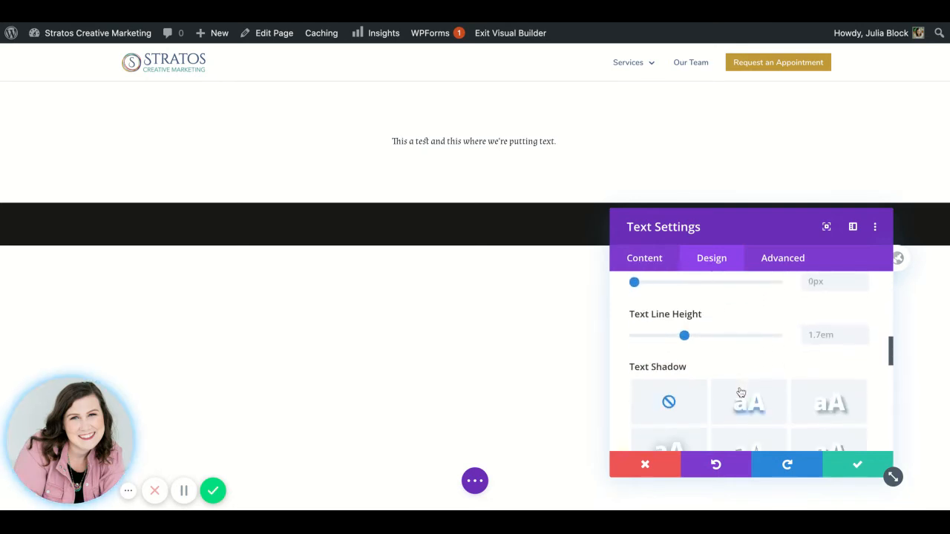
scroll(740, 393, "down", 3)
scroll(696, 319, "down", 2)
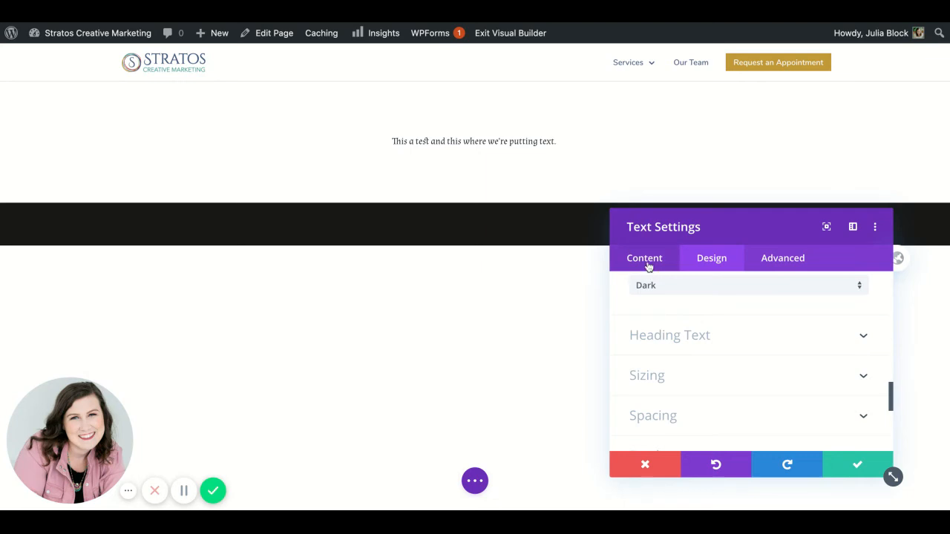
scroll(670, 384, "down", 3)
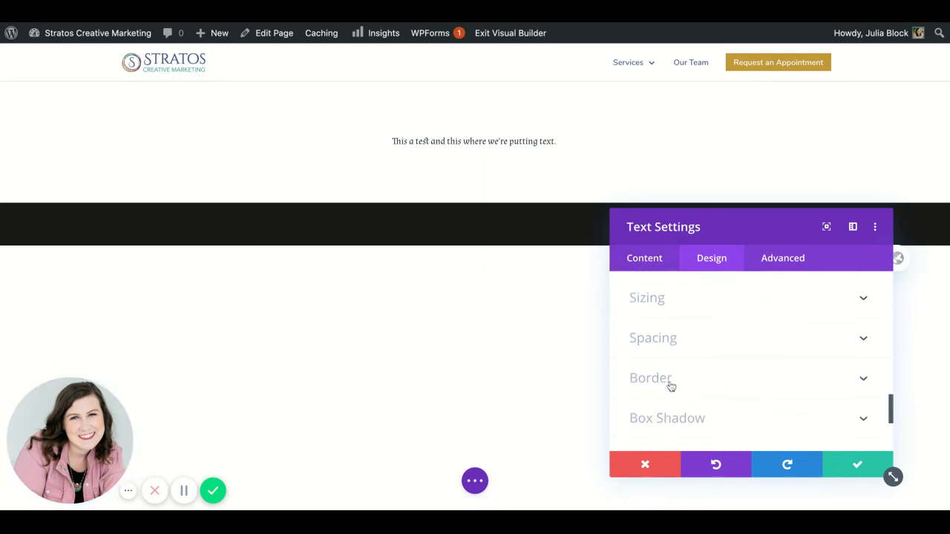
Step: Format the module's whole body sentence as Heading 2 and save the module's changes
left_click(644, 260)
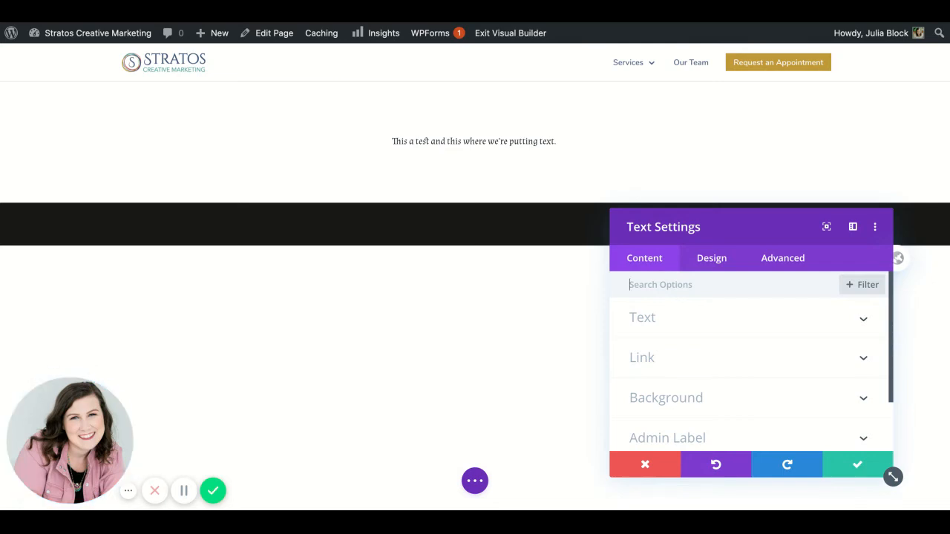
left_click(652, 322)
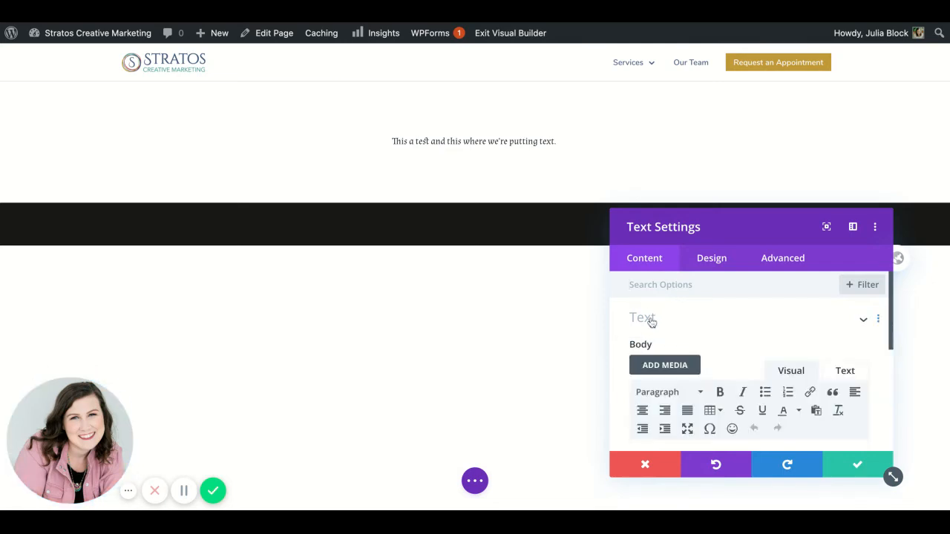
scroll(717, 382, "down", 2)
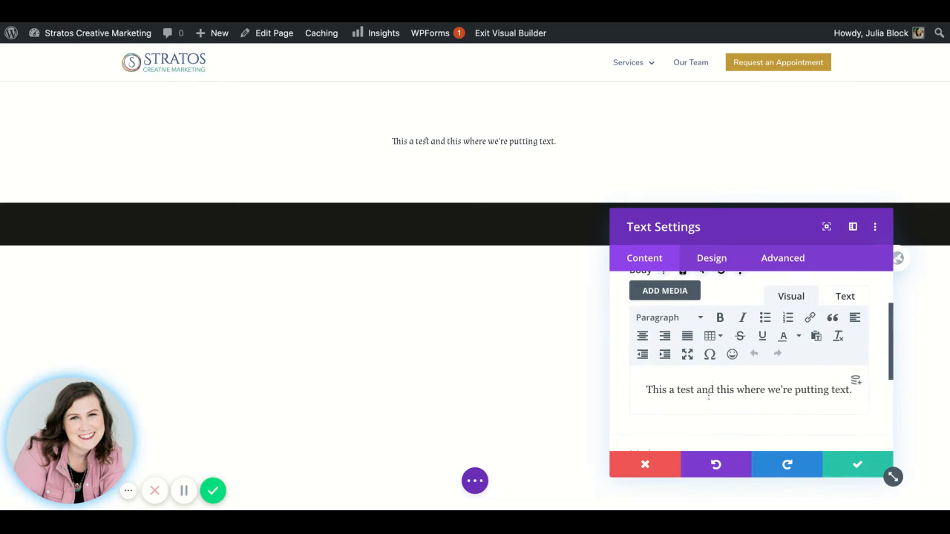
triple_click(699, 393)
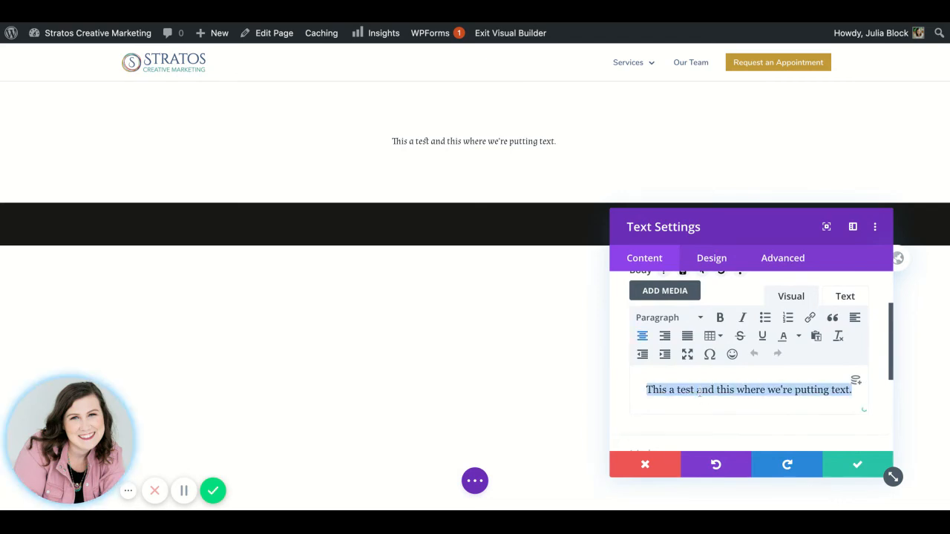
left_click(662, 318)
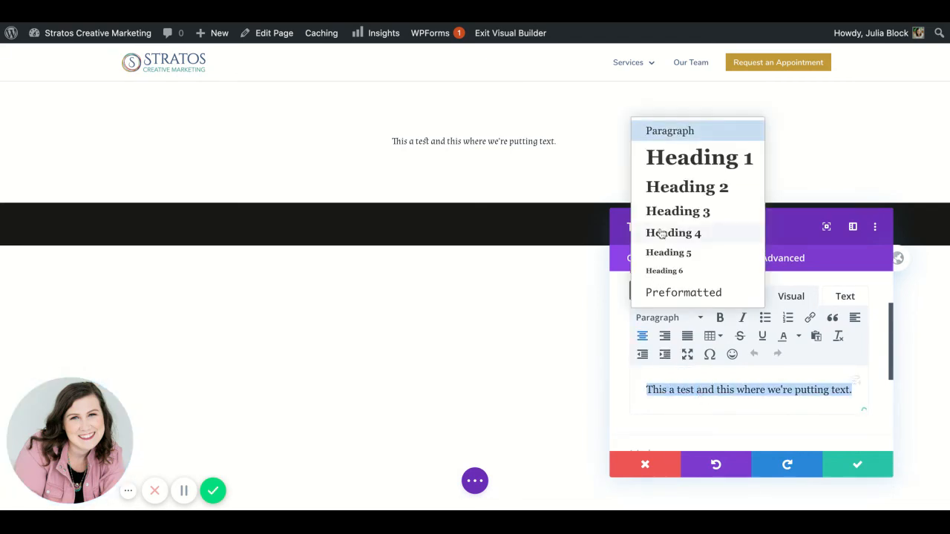
left_click(678, 187)
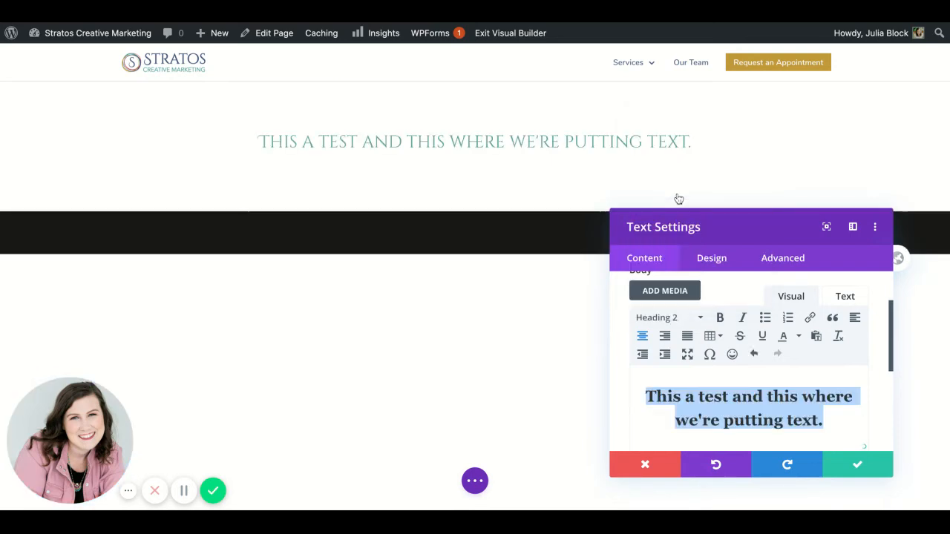
scroll(836, 382, "up", 1)
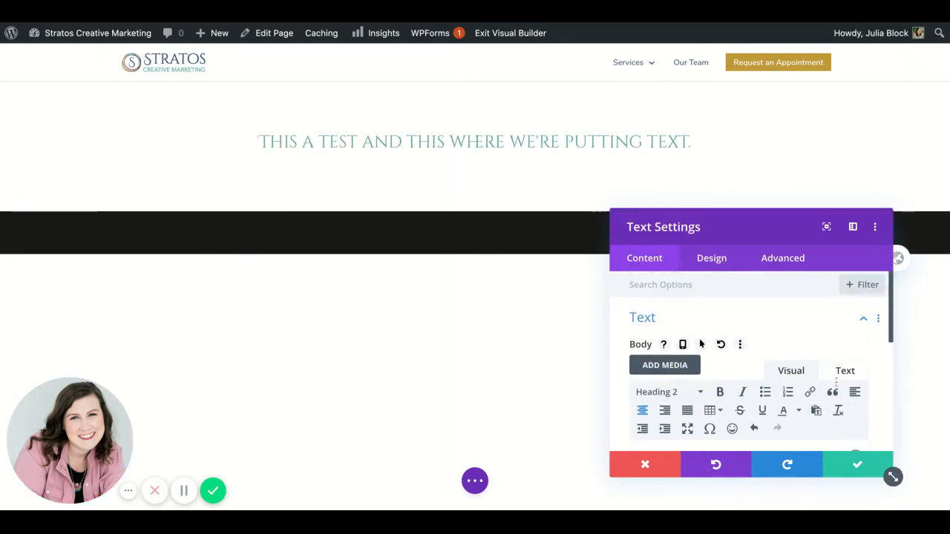
left_click(863, 467)
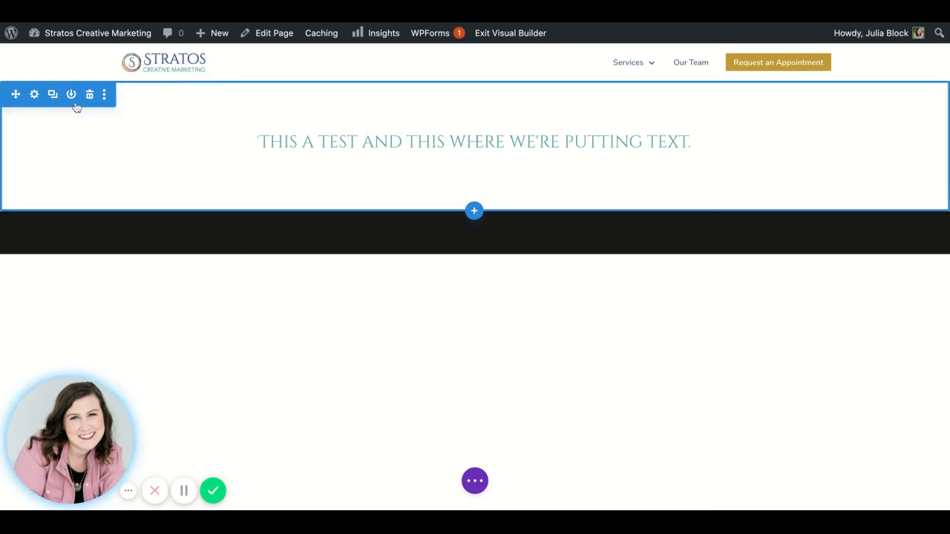
left_click(34, 95)
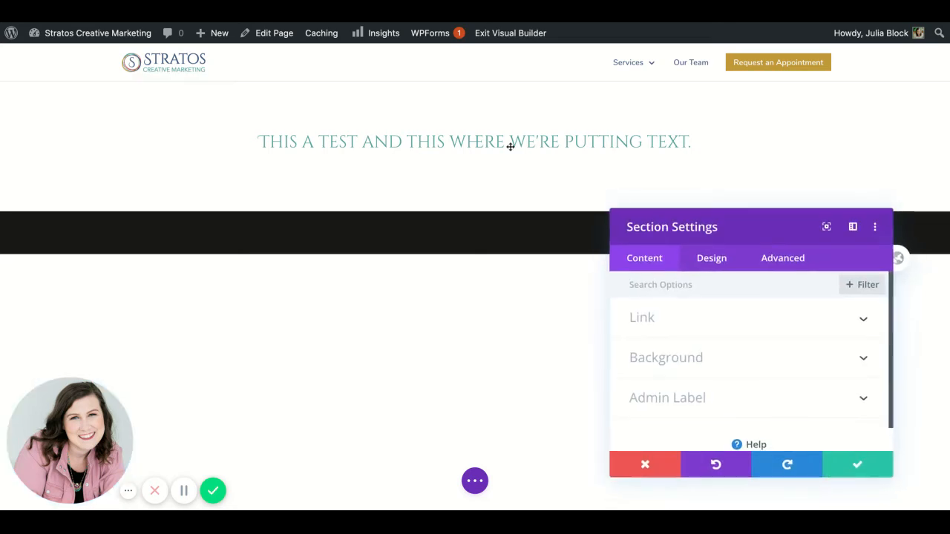
left_click(684, 359)
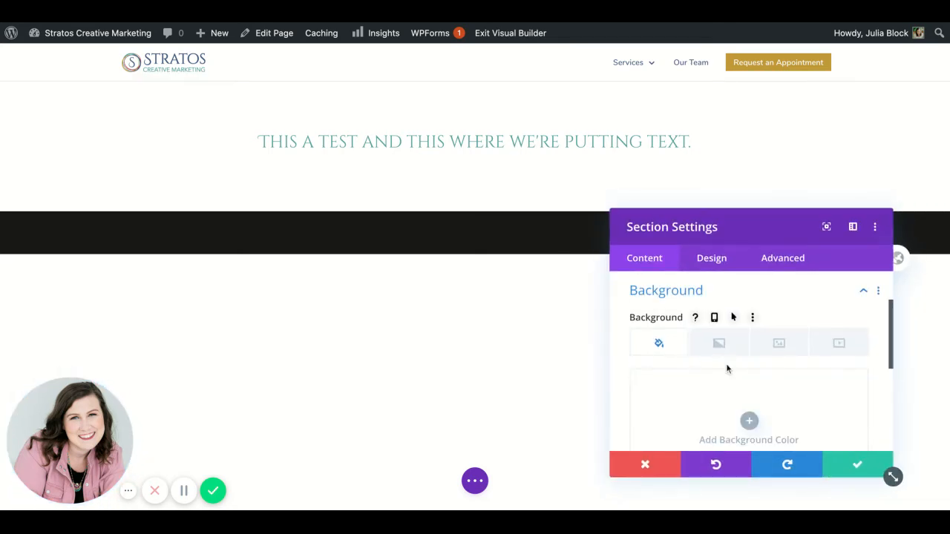
scroll(726, 369, "down", 3)
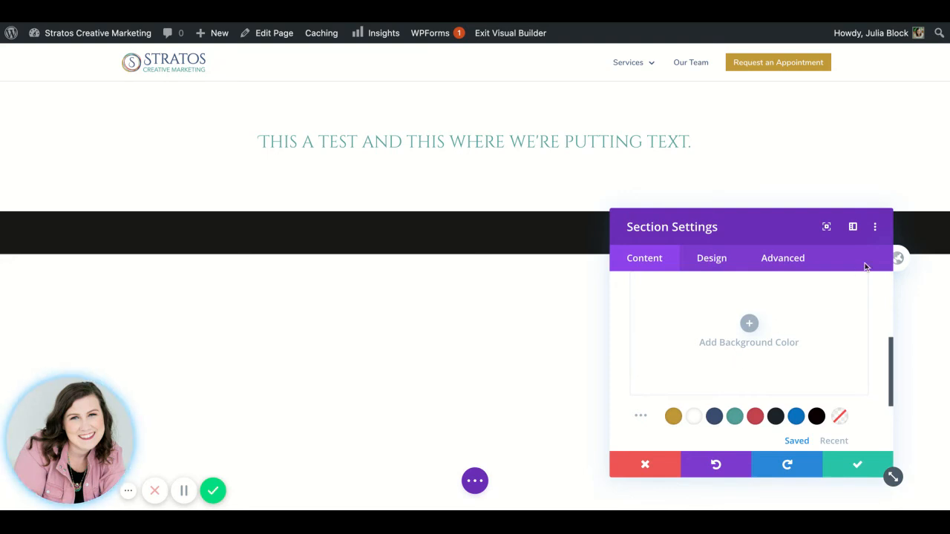
left_click(643, 464)
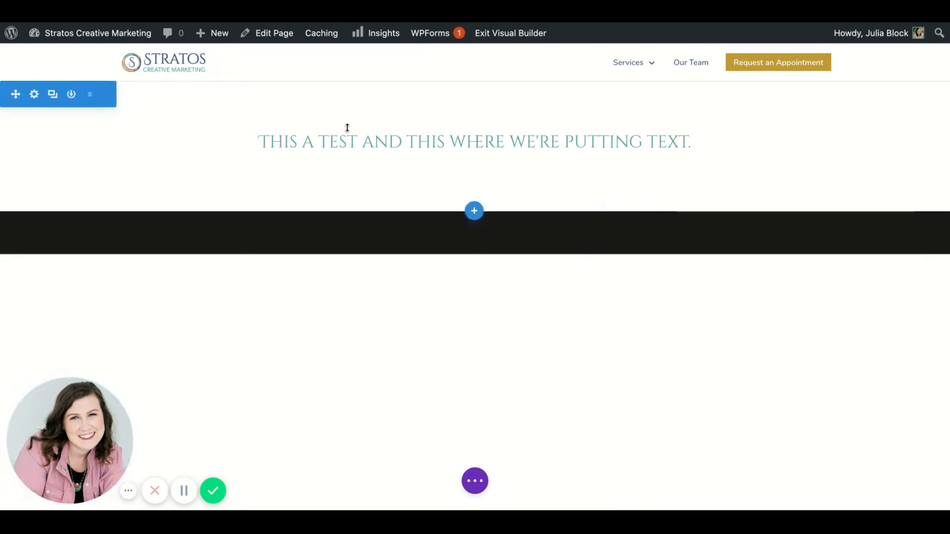
Step: Give the section containing the heading a blue #0c71c3 background color and save the section settings
mouse_move(347, 142)
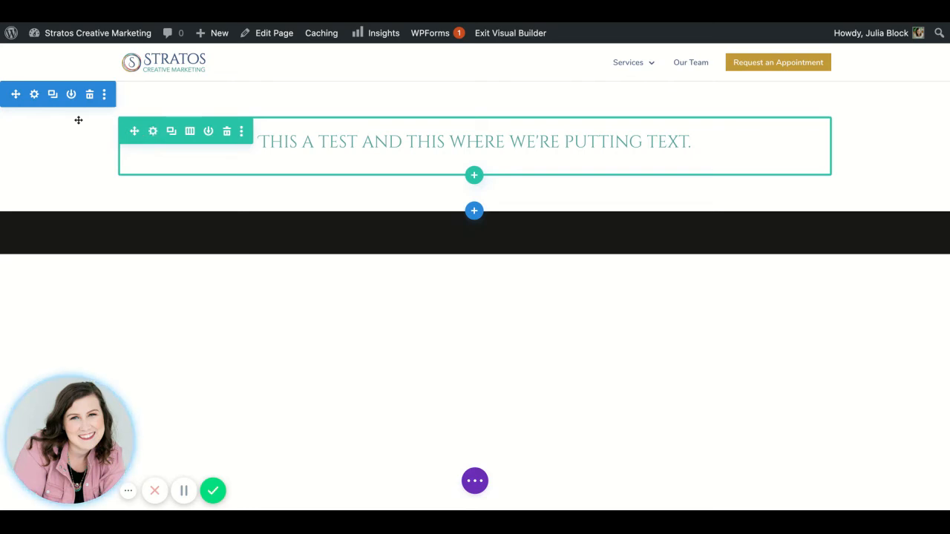
left_click(34, 96)
left_click(701, 363)
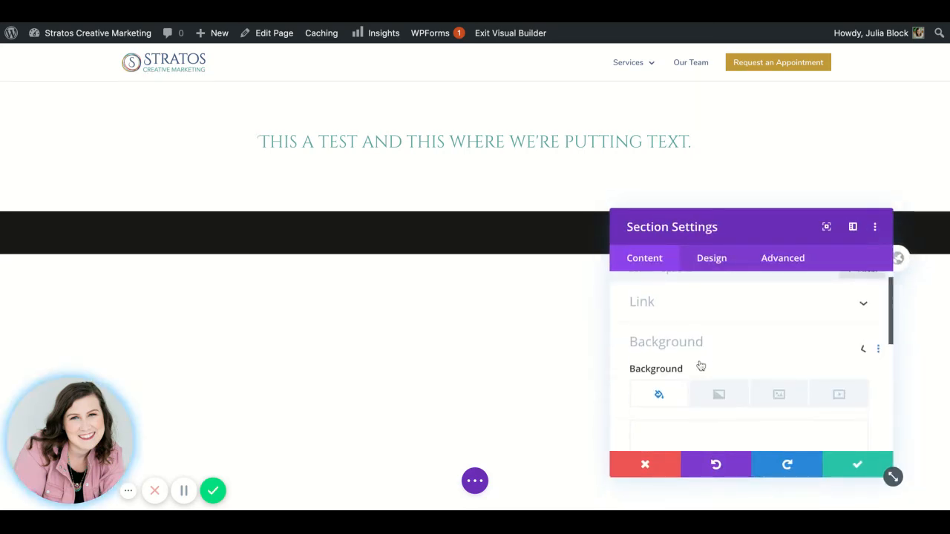
scroll(701, 365, "down", 3)
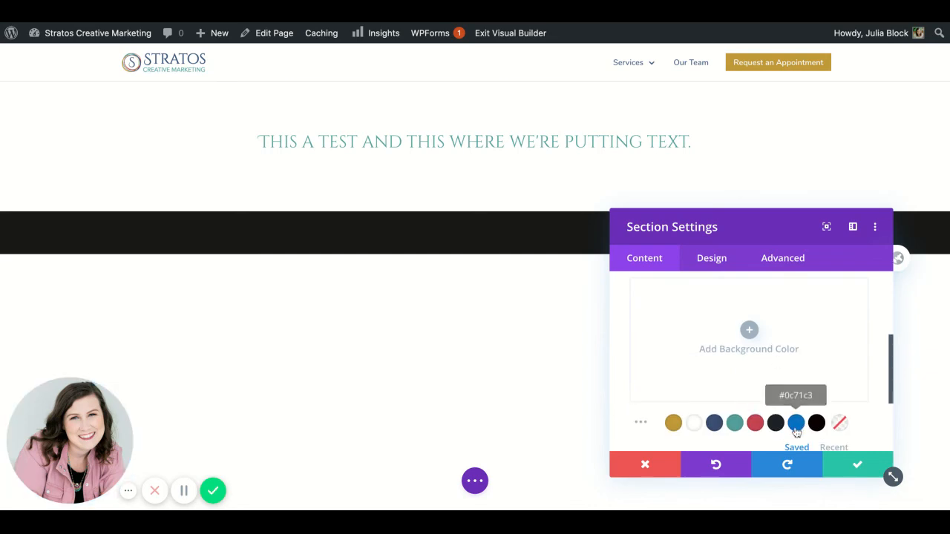
left_click(795, 423)
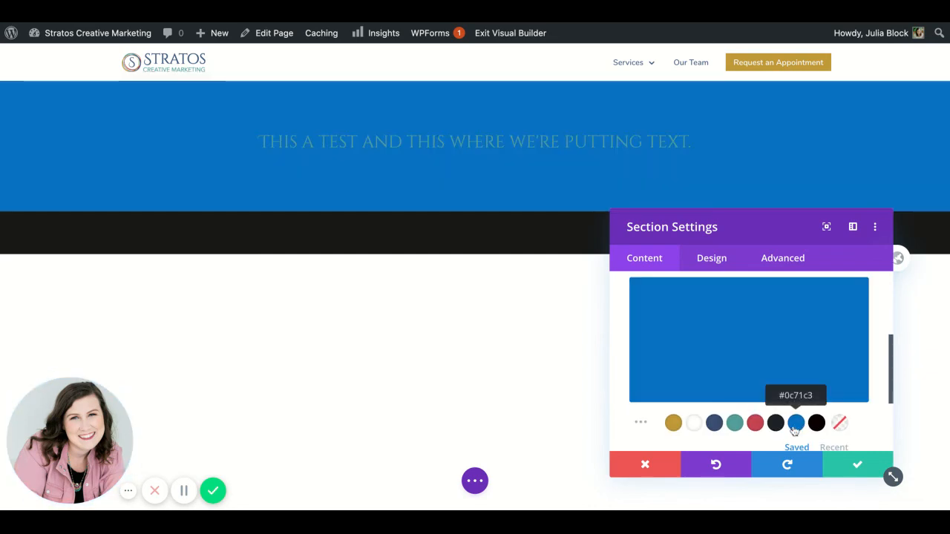
left_click(858, 465)
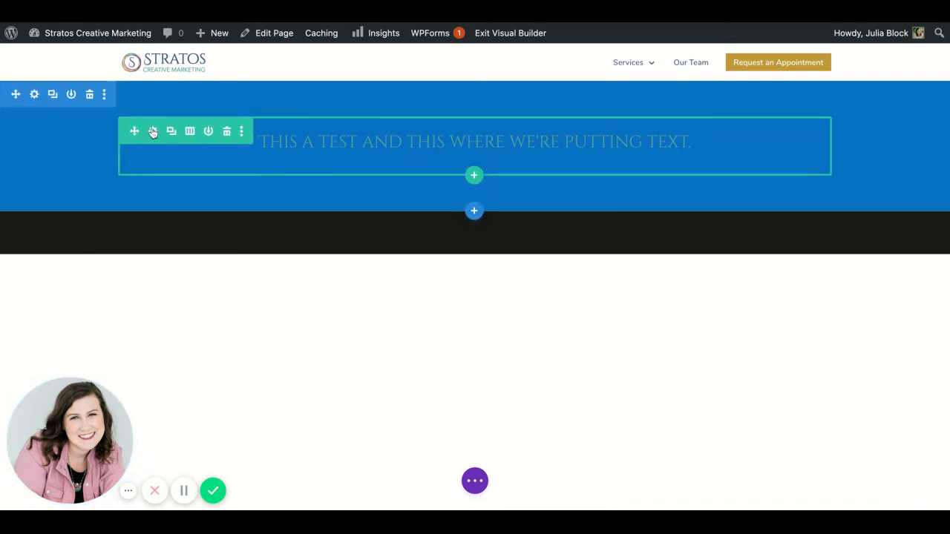
Step: Give the row inside the blue section a red #c74551 background color
left_click(153, 131)
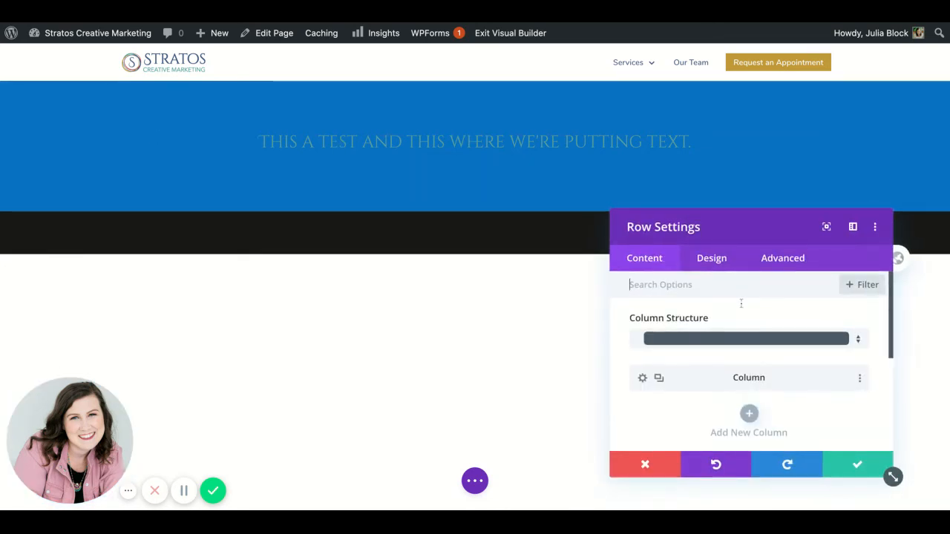
scroll(741, 303, "down", 2)
left_click(711, 256)
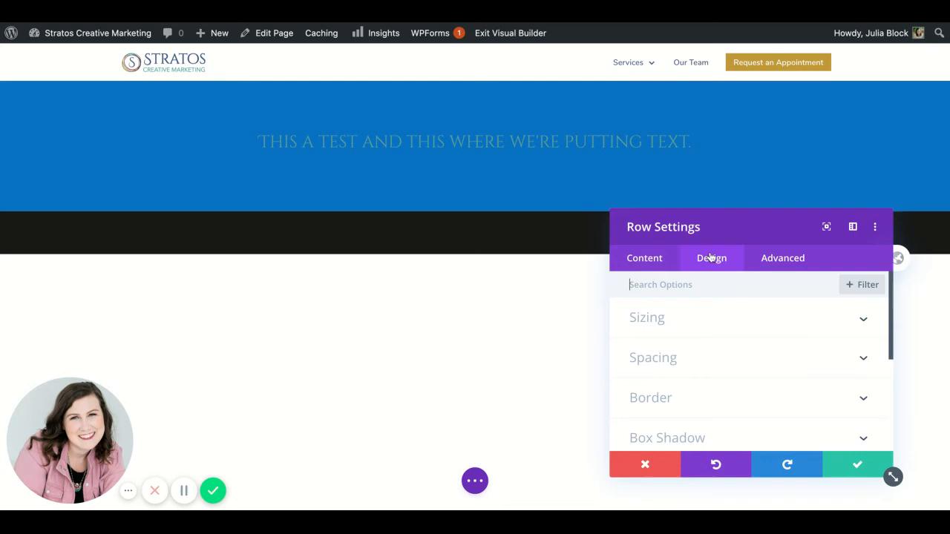
left_click(645, 258)
scroll(698, 328, "down", 5)
left_click(698, 329)
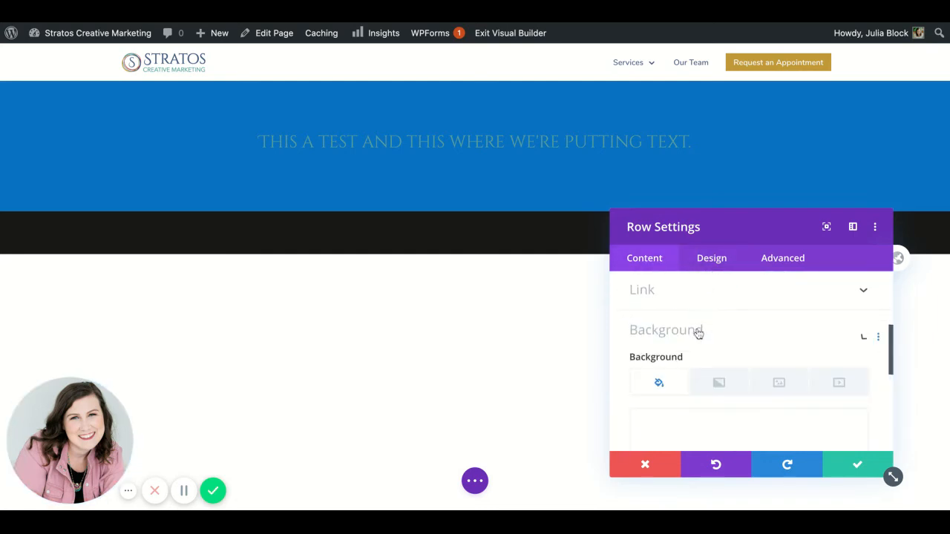
scroll(768, 393, "down", 5)
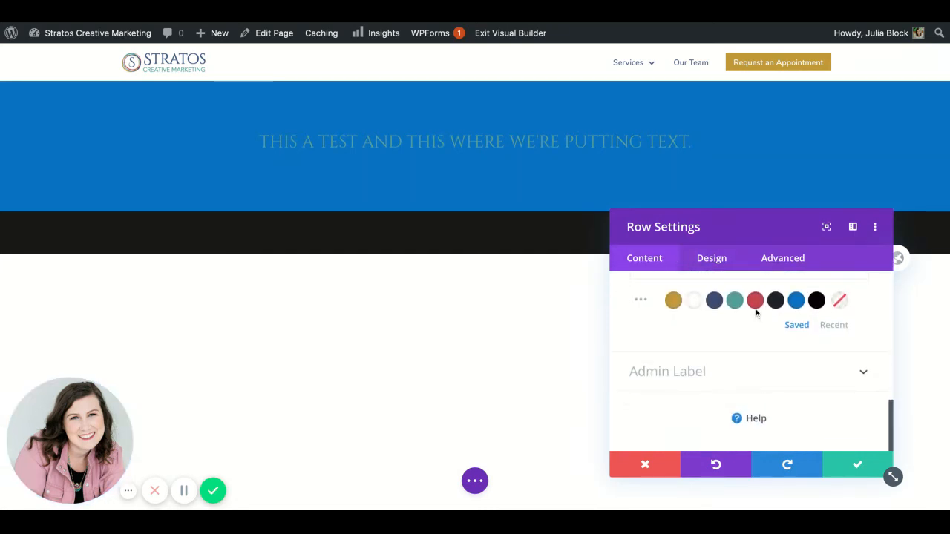
left_click(756, 308)
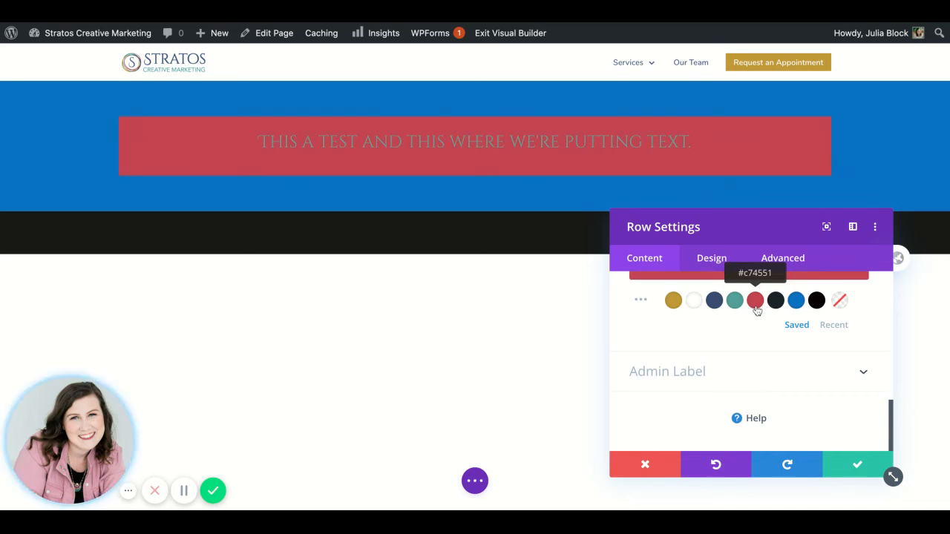
Step: Save the row settings and enlarge the blue section's bottom padding to about 219 px
left_click(838, 464)
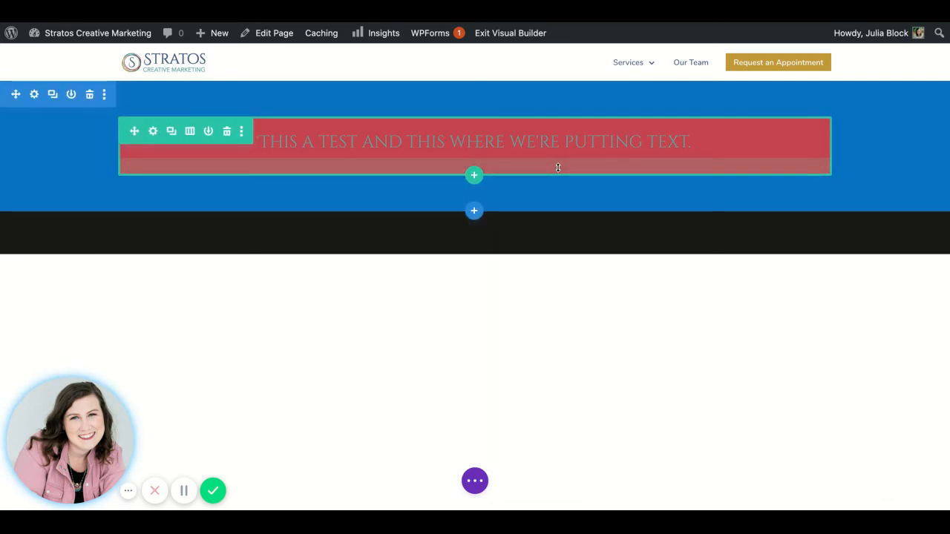
left_click_drag(558, 167, 536, 285)
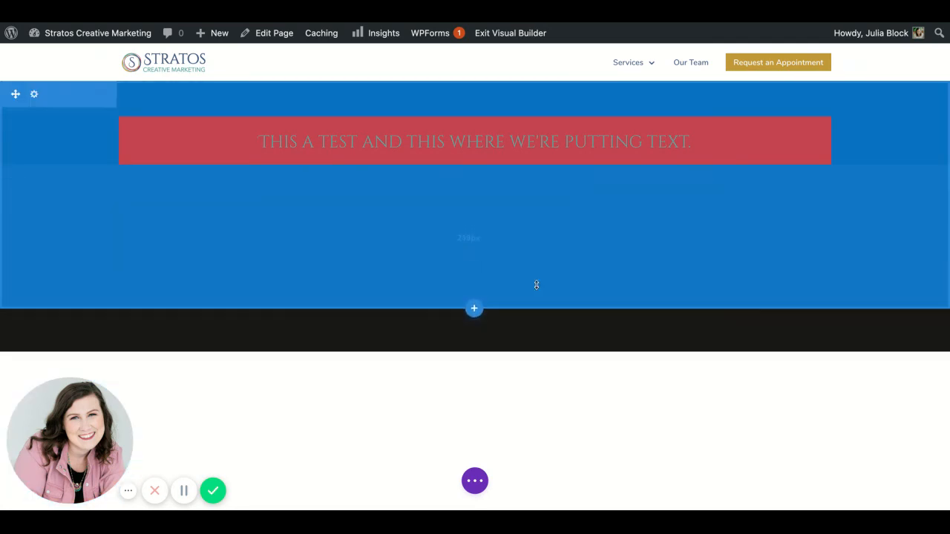
Step: Add a regular section below the blue section with a row of two equal columns
left_click(476, 315)
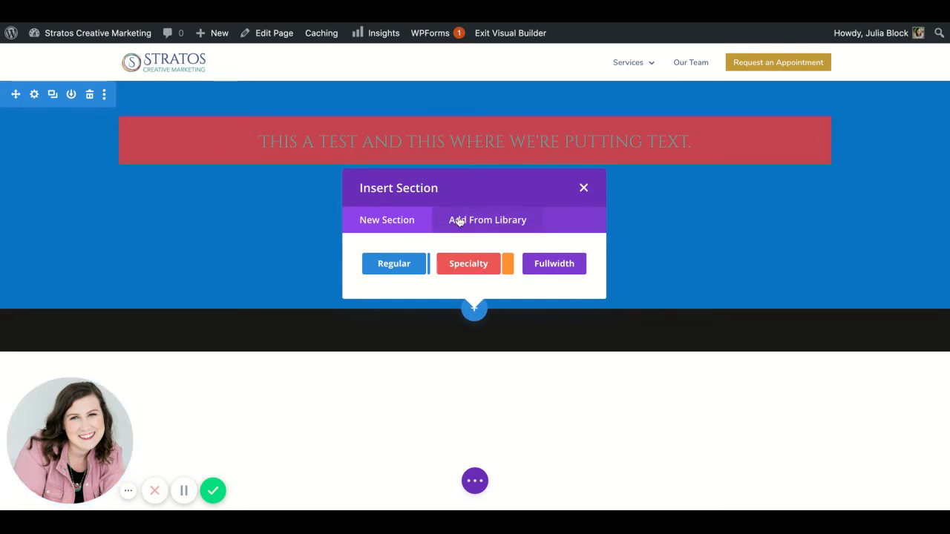
left_click(406, 274)
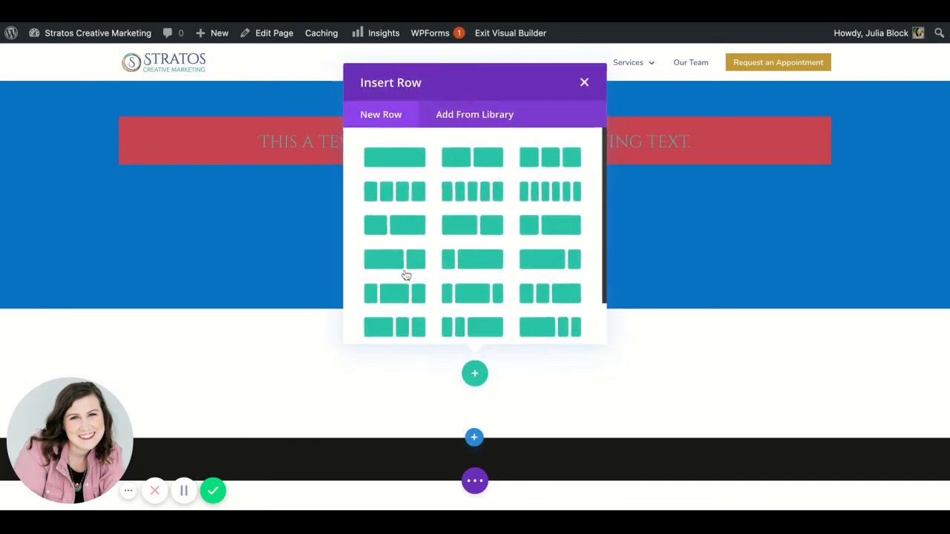
left_click(456, 162)
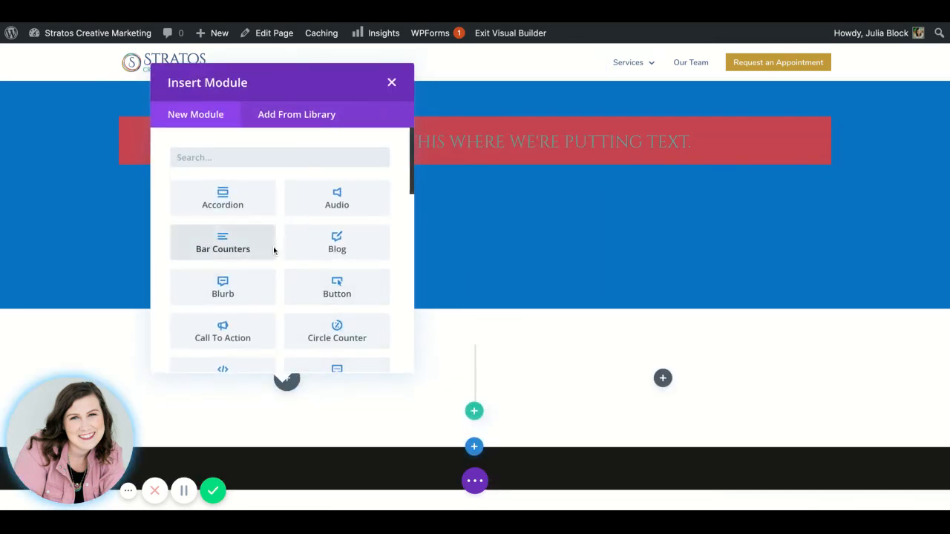
Step: Insert an Image module into the new row's left column
scroll(273, 250, "down", 2)
scroll(273, 250, "down", 4)
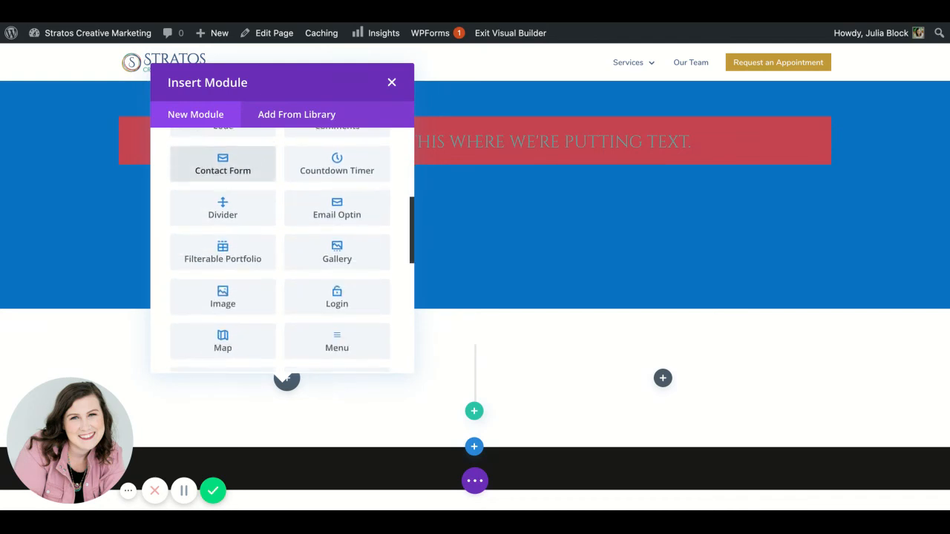
left_click(250, 244)
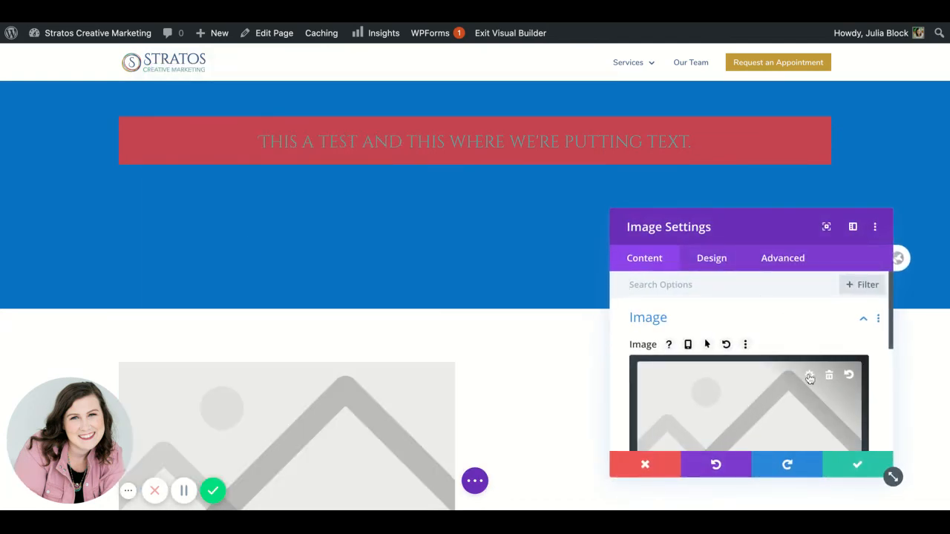
Step: Set the module's image to Screen-Shot-2020-08-10-at-11.24.44-AM.png from the media library, save it, and briefly check its settings again
left_click(809, 377)
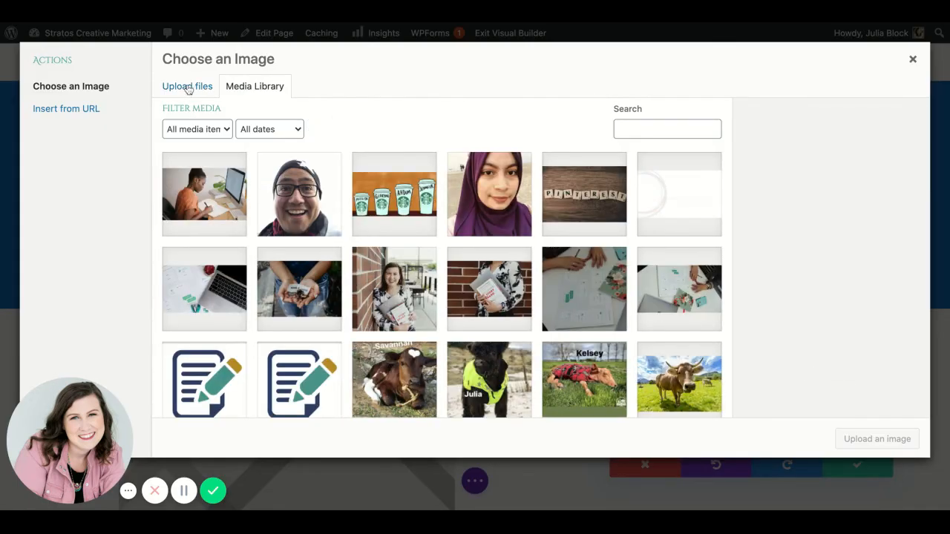
left_click(189, 210)
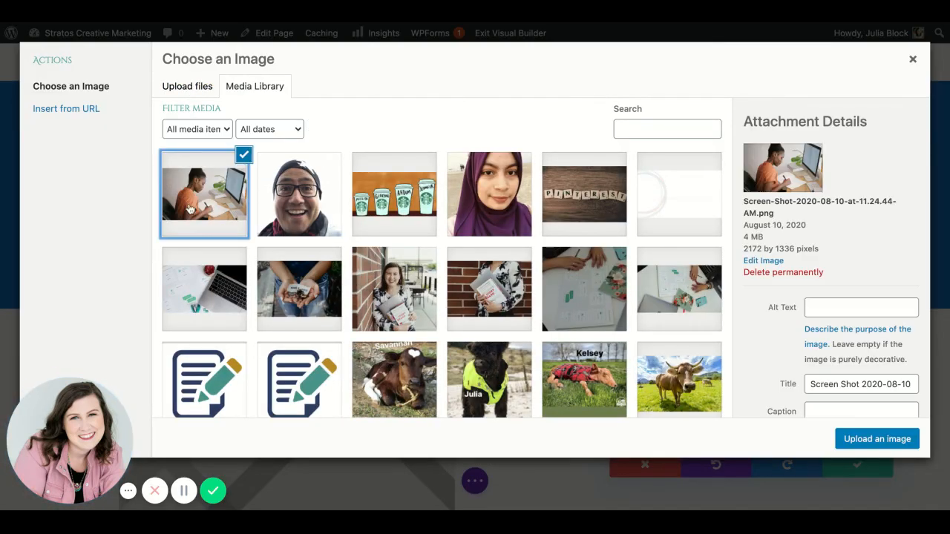
left_click(910, 446)
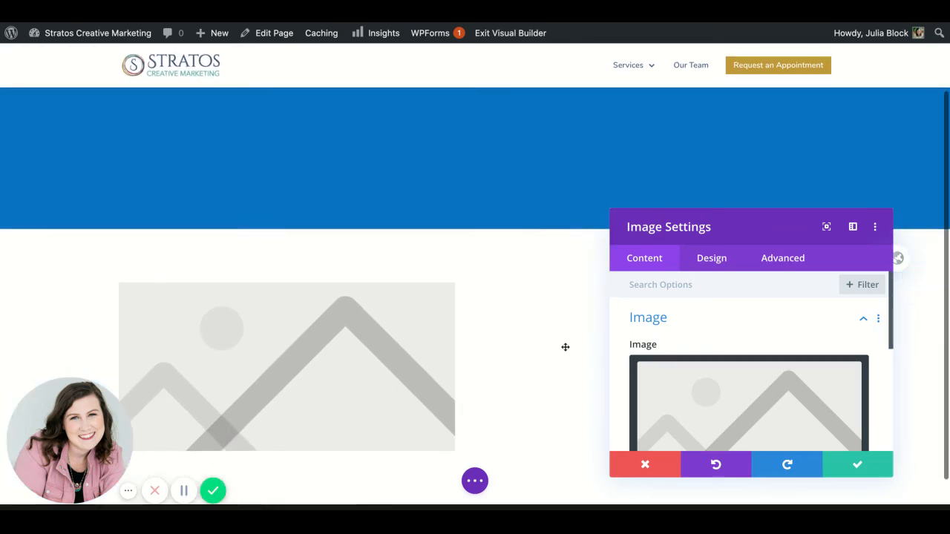
scroll(769, 333, "down", 3)
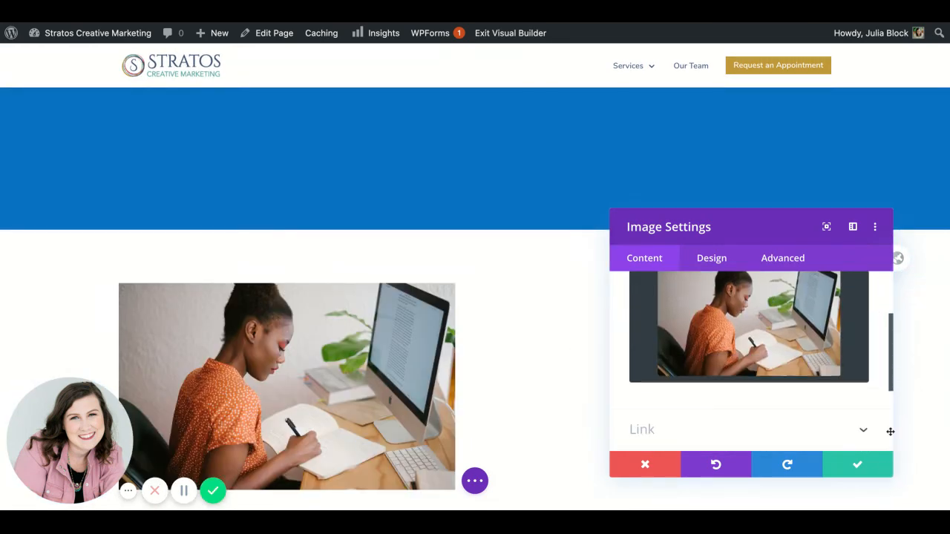
left_click(861, 470)
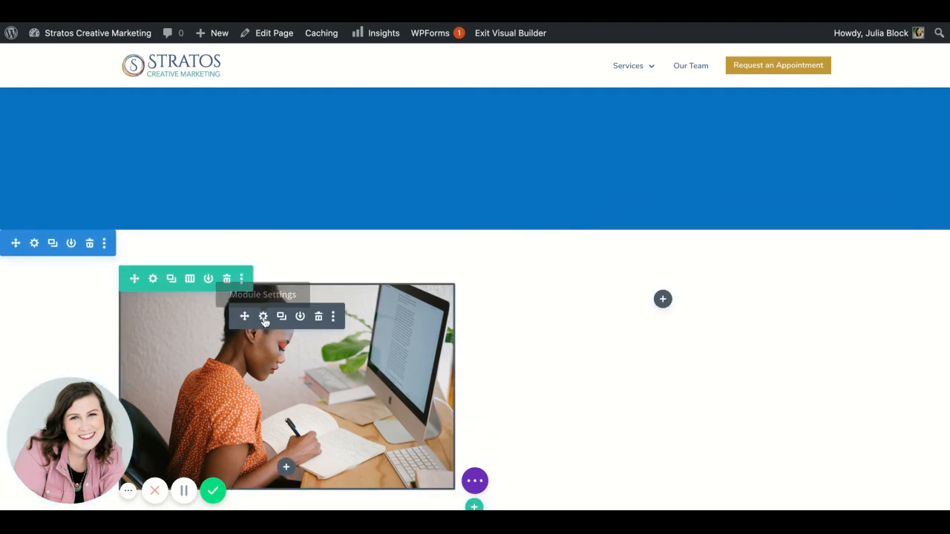
left_click(263, 316)
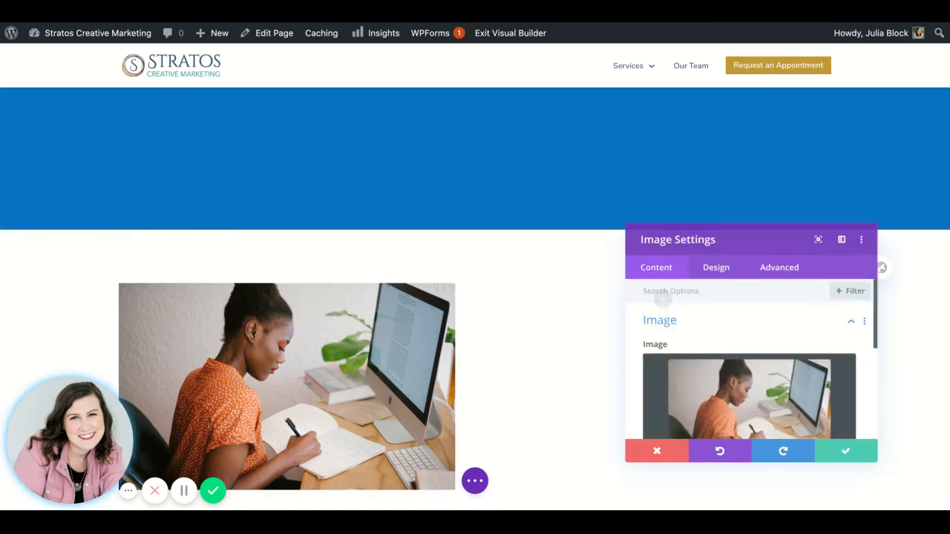
left_click(869, 464)
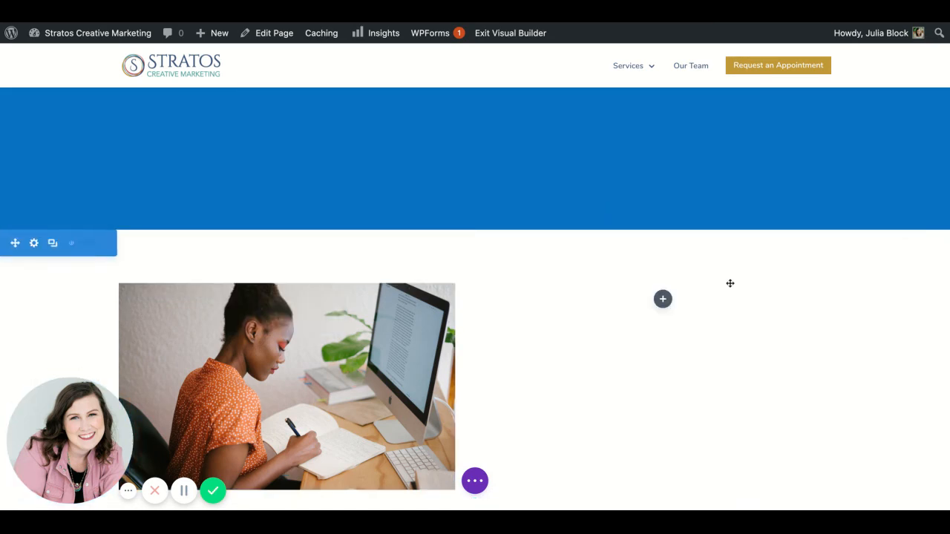
Step: Insert a Button module into the row's right column and set its text to "Test button"
left_click(663, 299)
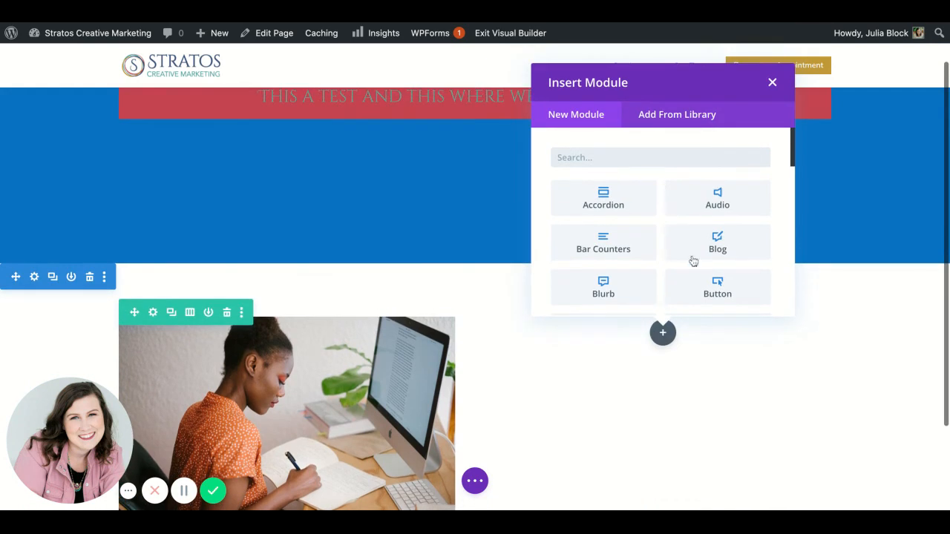
scroll(728, 237, "down", 1)
left_click(712, 260)
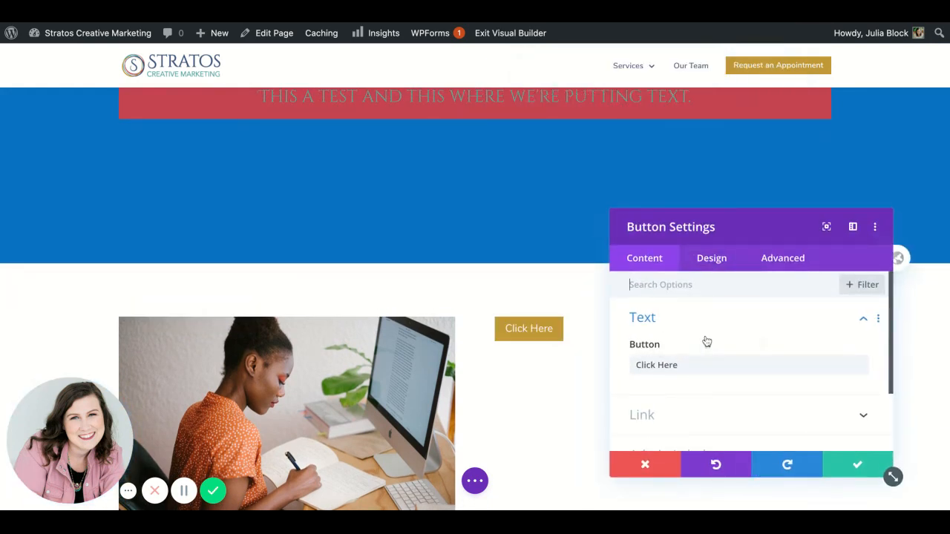
scroll(705, 340, "down", 2)
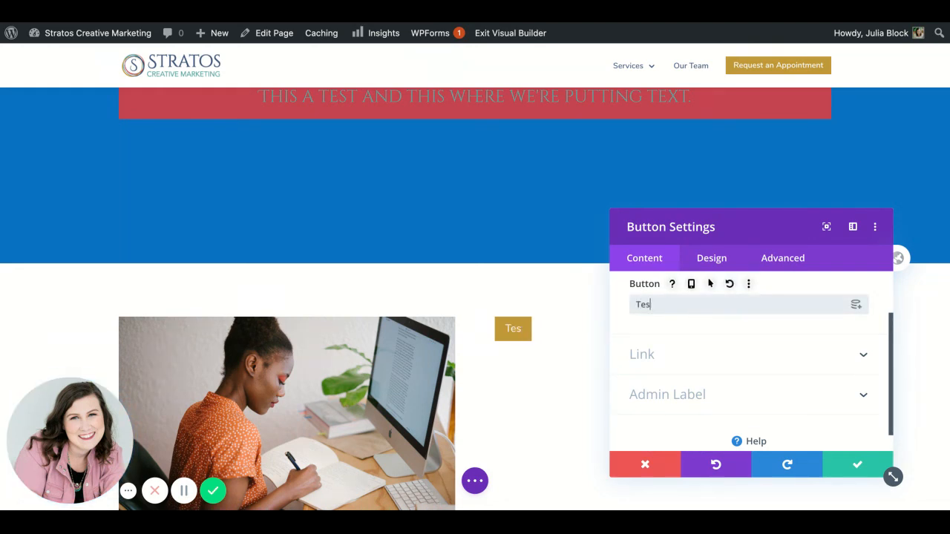
type("on")
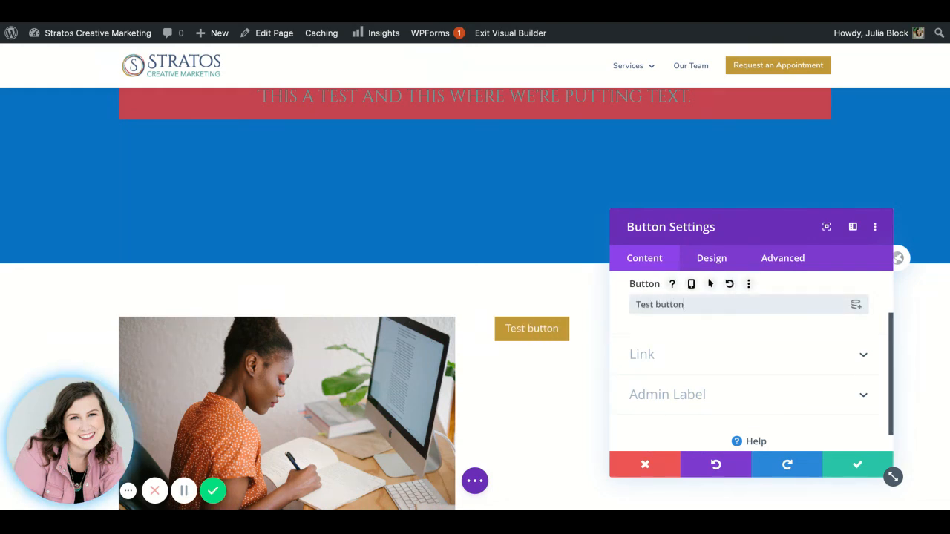
Step: View the button's link options, center the button in its design settings, and move the settings window clear of the button
left_click(659, 371)
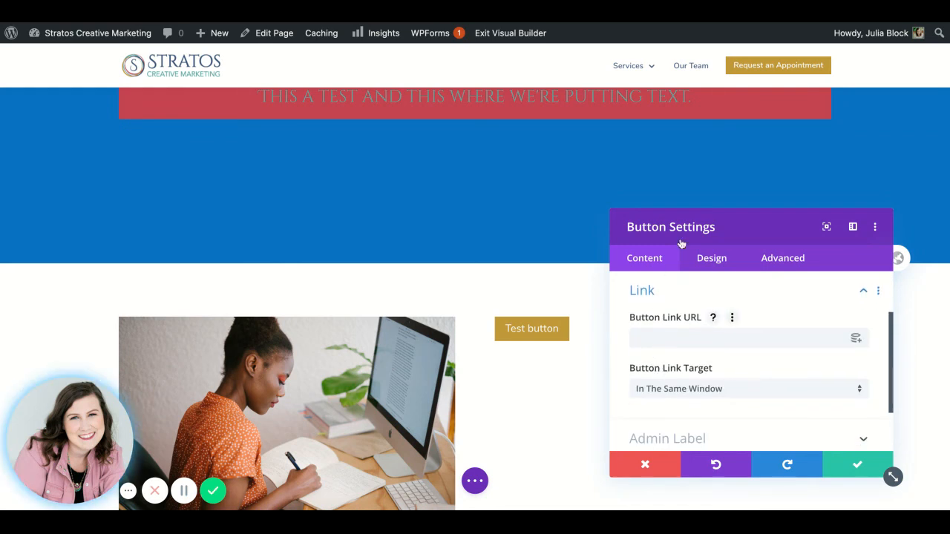
left_click(712, 261)
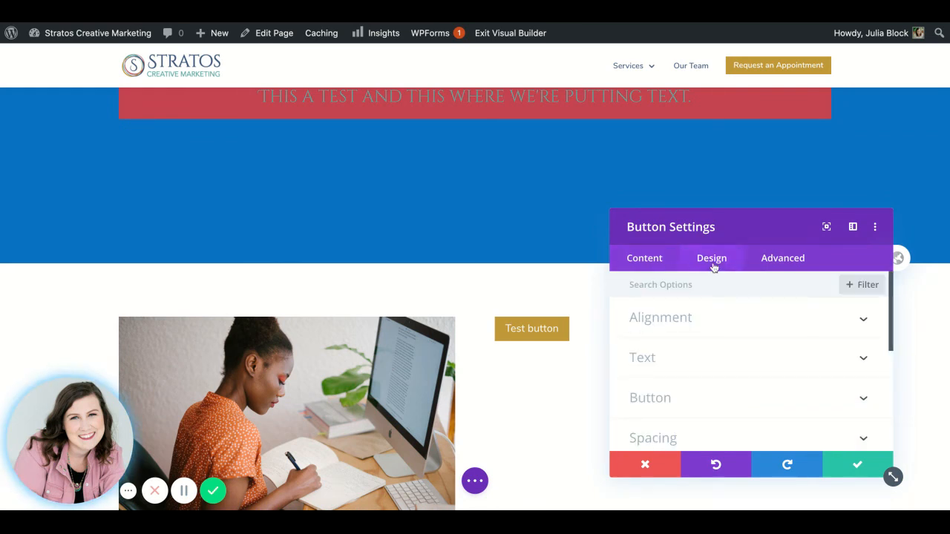
left_click(688, 327)
left_click(742, 365)
left_click_drag(749, 232, 321, 170)
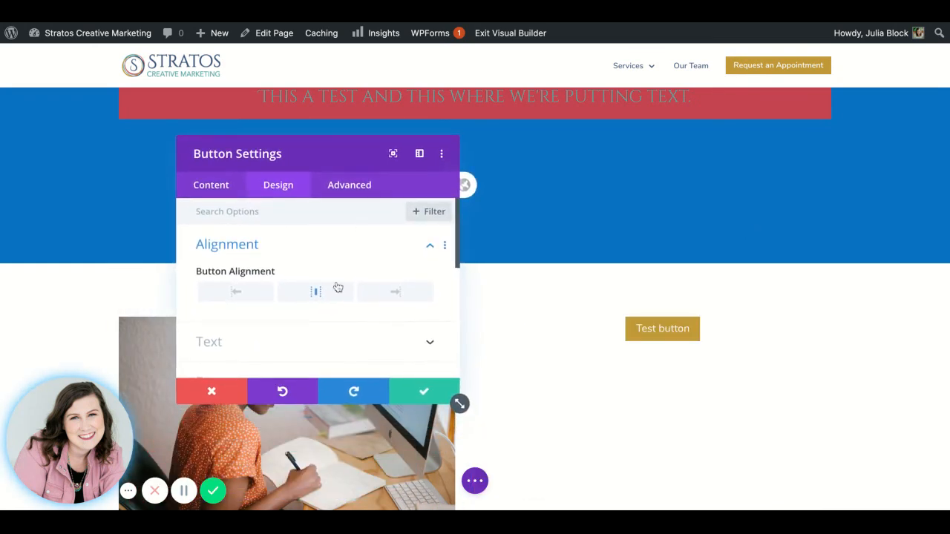
Step: Enable custom styles for the button and set its text color to the saved teal
scroll(337, 288, "down", 3)
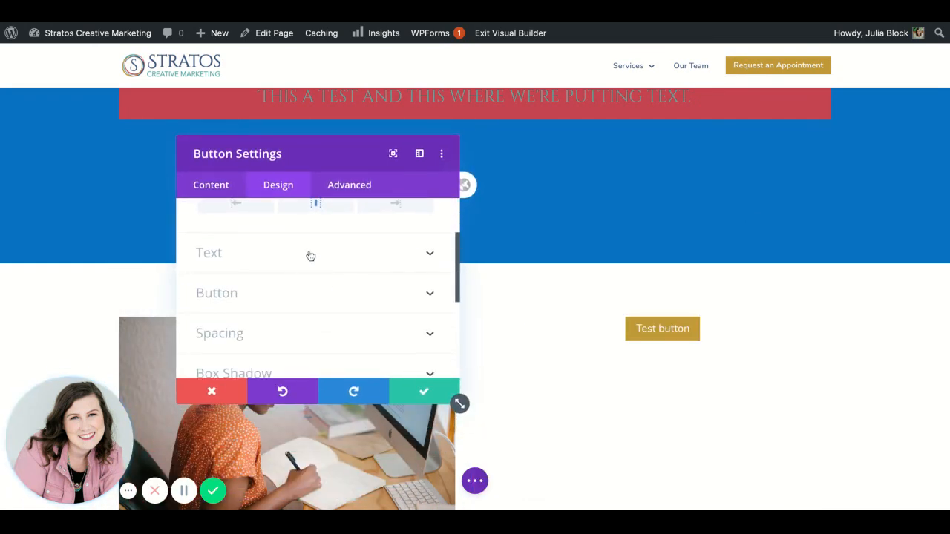
left_click(311, 256)
left_click(291, 316)
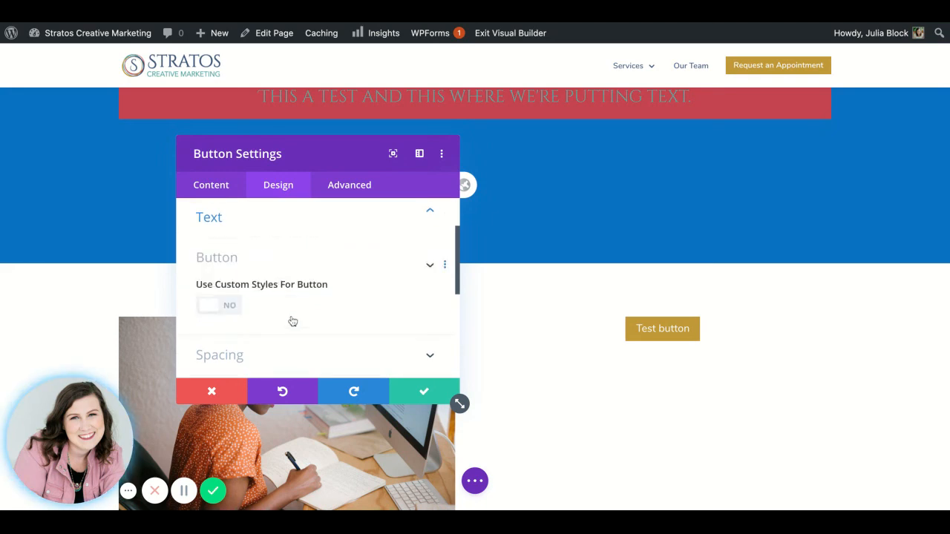
left_click(228, 267)
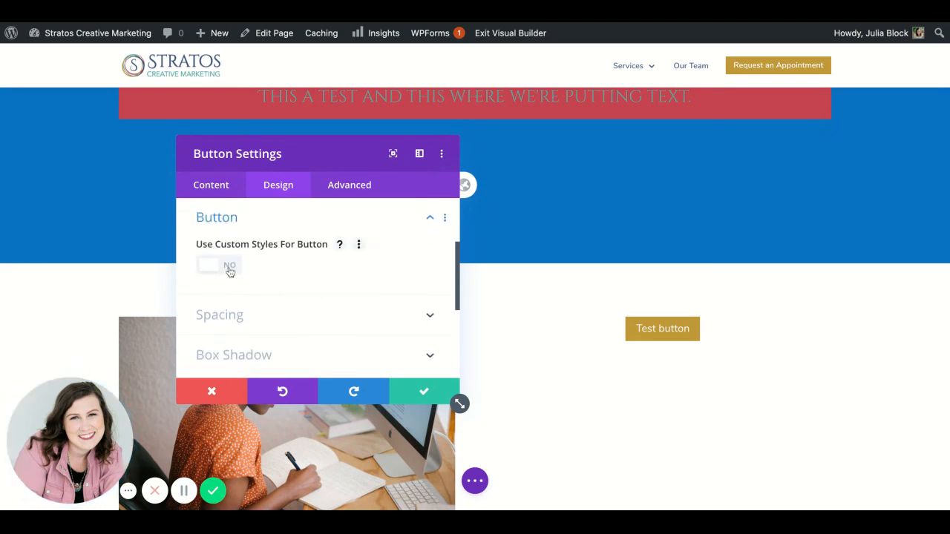
scroll(305, 325, "down", 3)
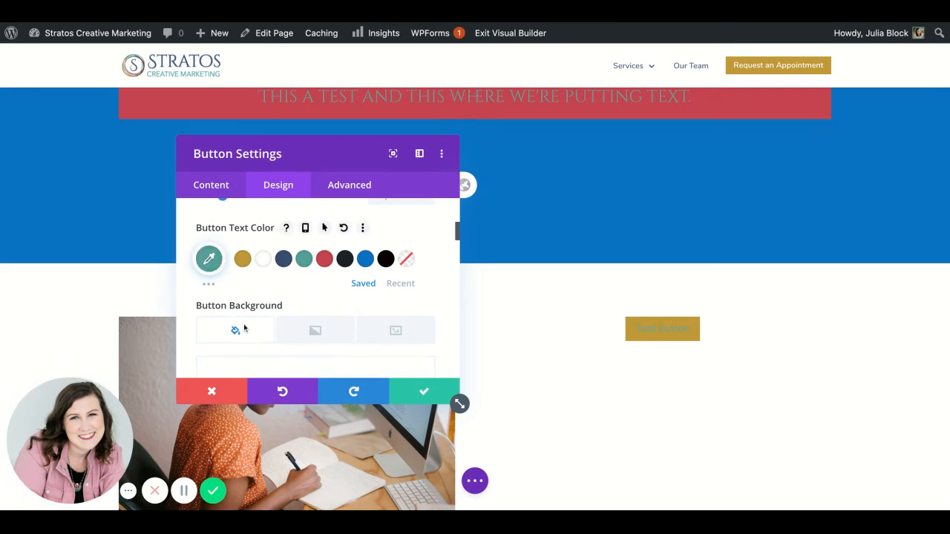
Step: Give the button the saved dark blue background color and save the button settings
scroll(244, 328, "down", 3)
scroll(245, 327, "down", 1)
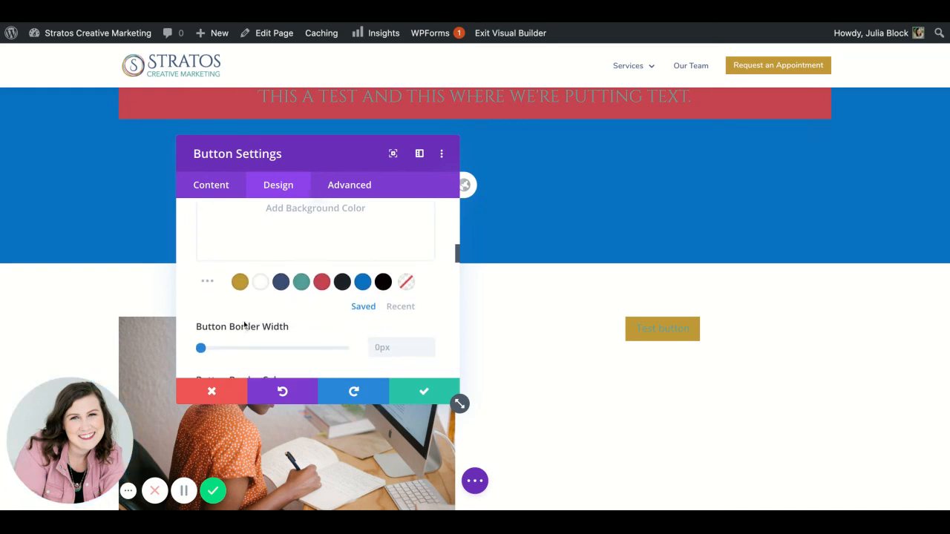
left_click(279, 283)
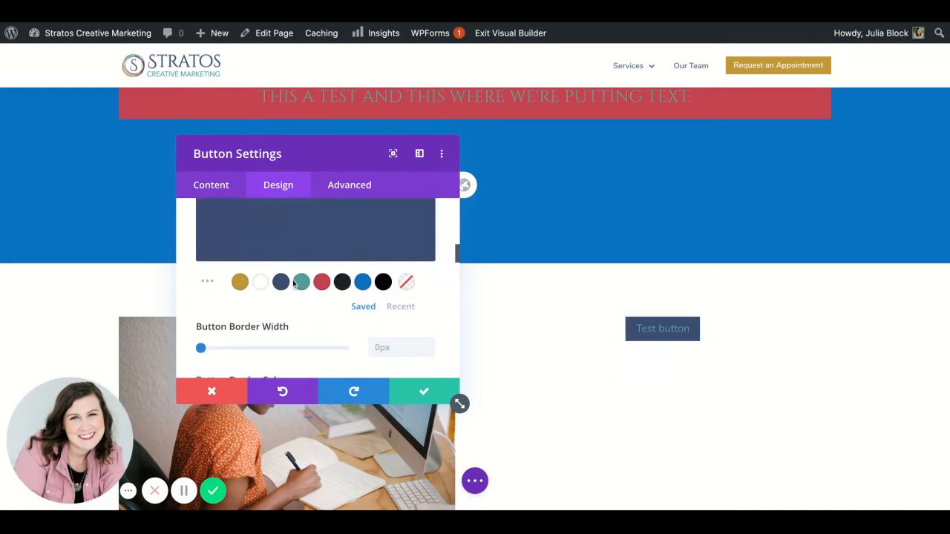
scroll(348, 345, "down", 5)
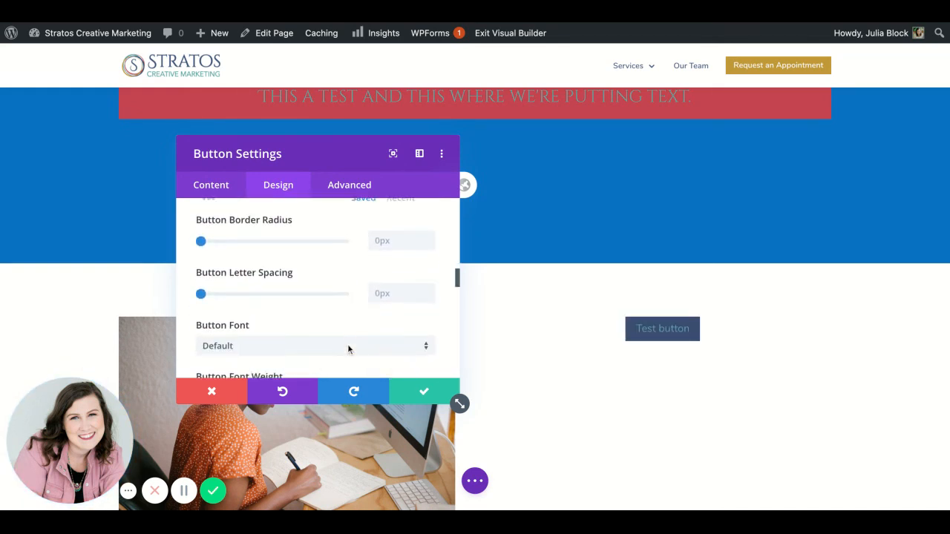
scroll(348, 349, "down", 2)
left_click(427, 392)
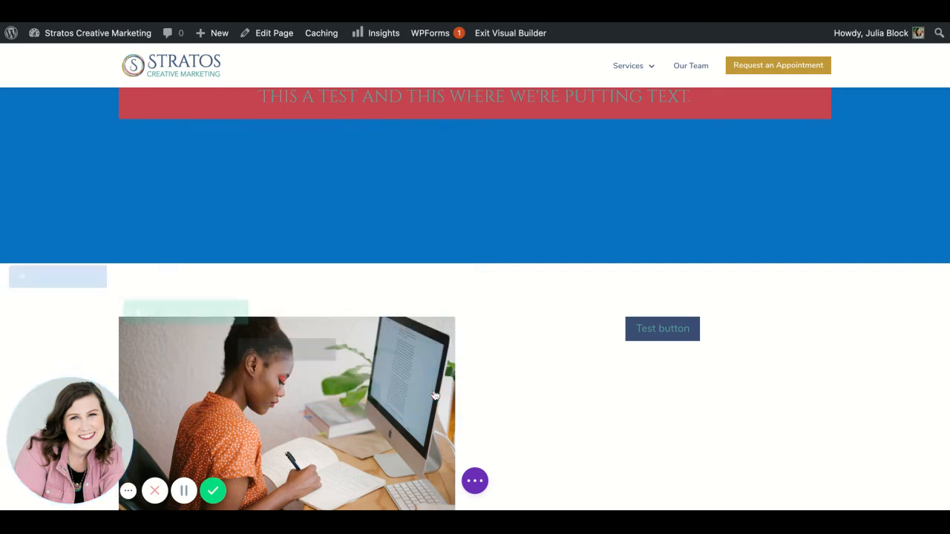